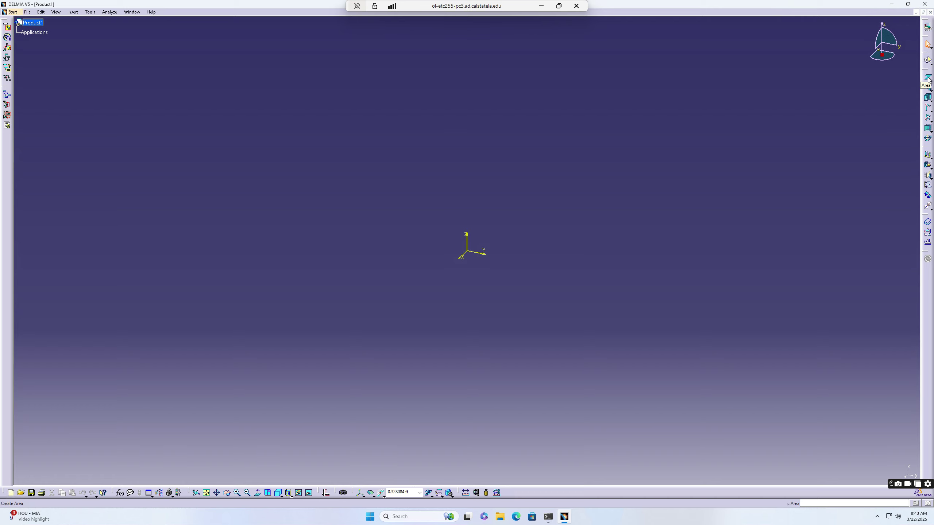
Check the length unit in the Parameters and Measure options, keeping Foot (ft) as the selection.
click(90, 12)
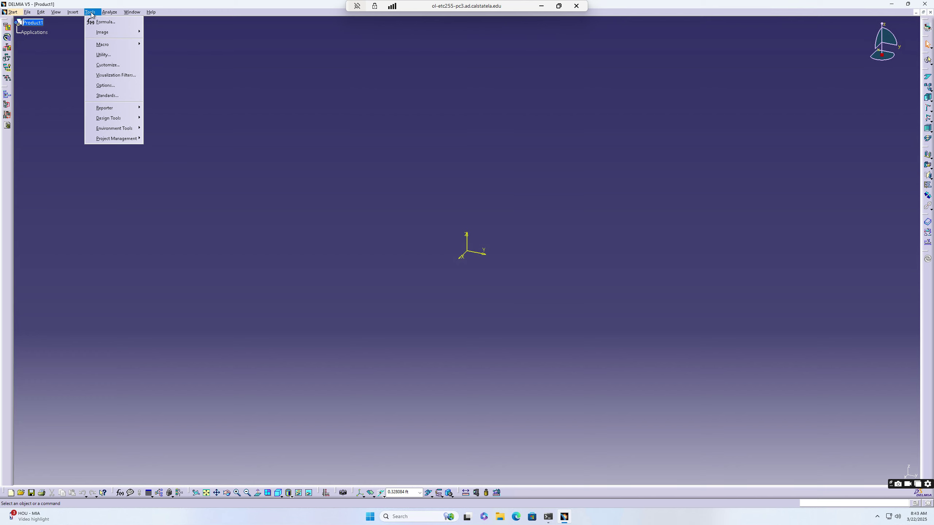
click(101, 86)
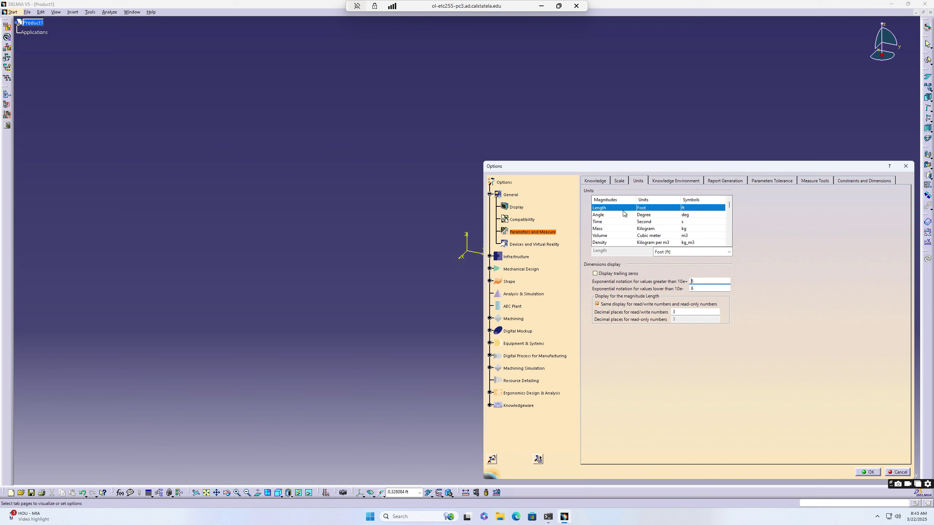
click(681, 255)
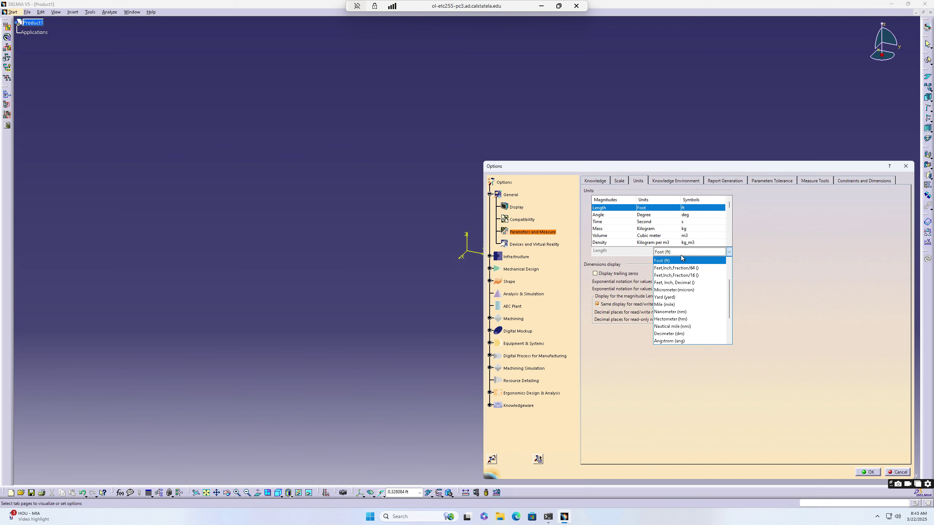
click(678, 261)
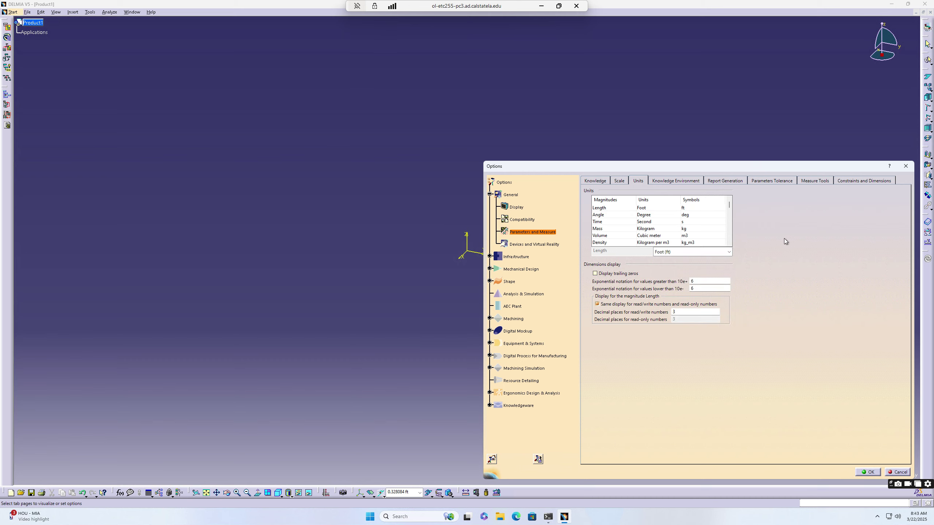
click(905, 166)
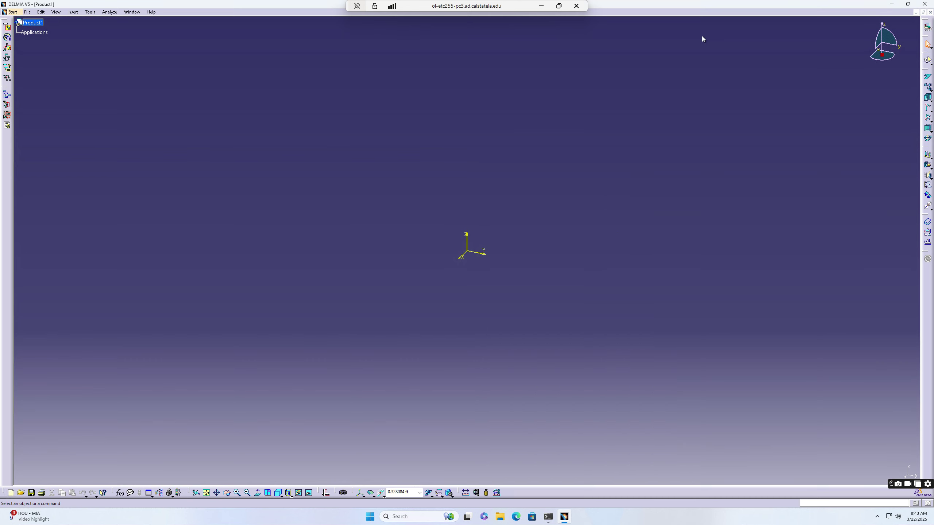
Create an area with X length 50 ft and Y length 70 ft, placed at the origin.
click(927, 76)
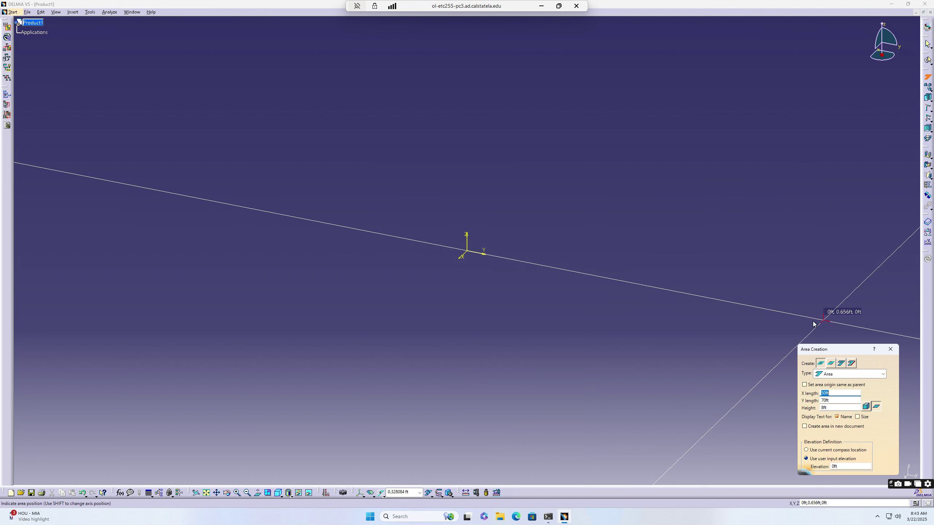
click(838, 393)
click(468, 253)
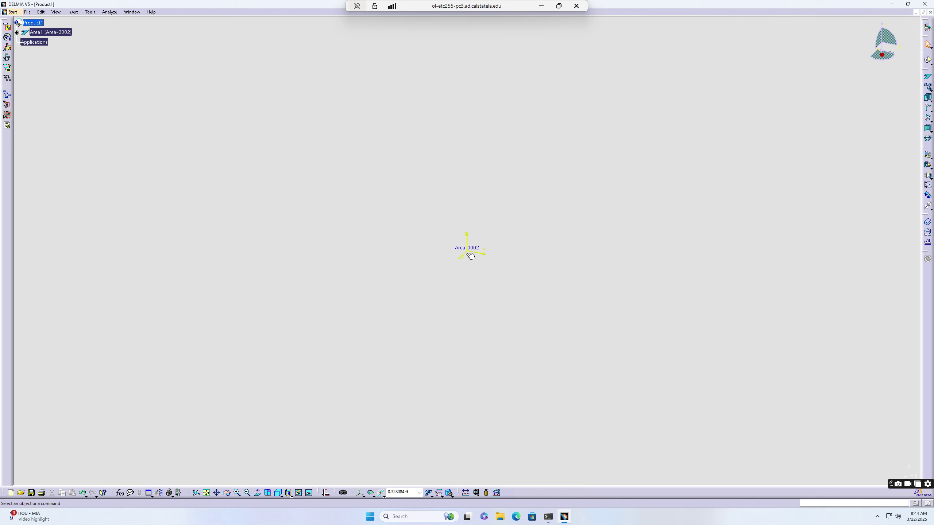
click(206, 492)
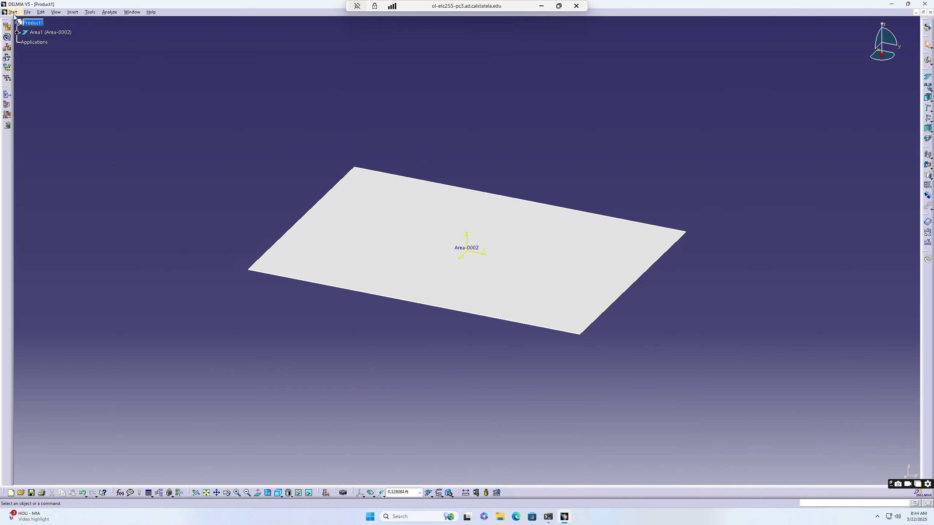
Save the area product under the file name floor and close the document.
click(28, 11)
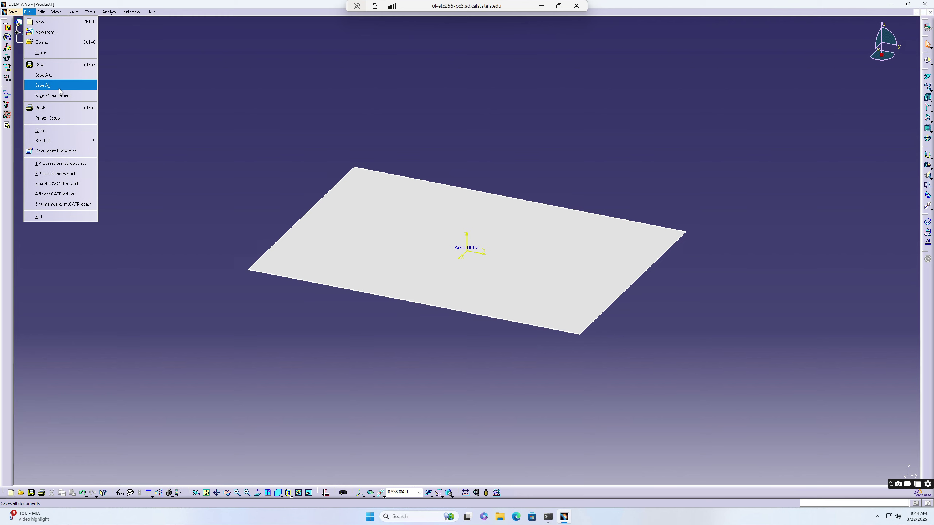
click(62, 75)
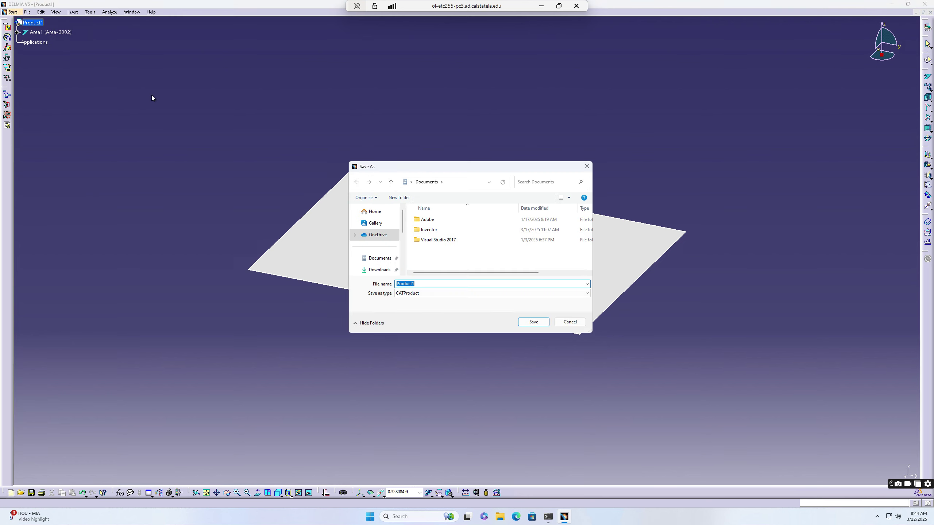
key(BackSpace)
text(fgloort)
key(BackSpace)
key(BackSpace)
key(BackSpace)
key(BackSpace)
key(BackSpace)
text(loor)
click(533, 322)
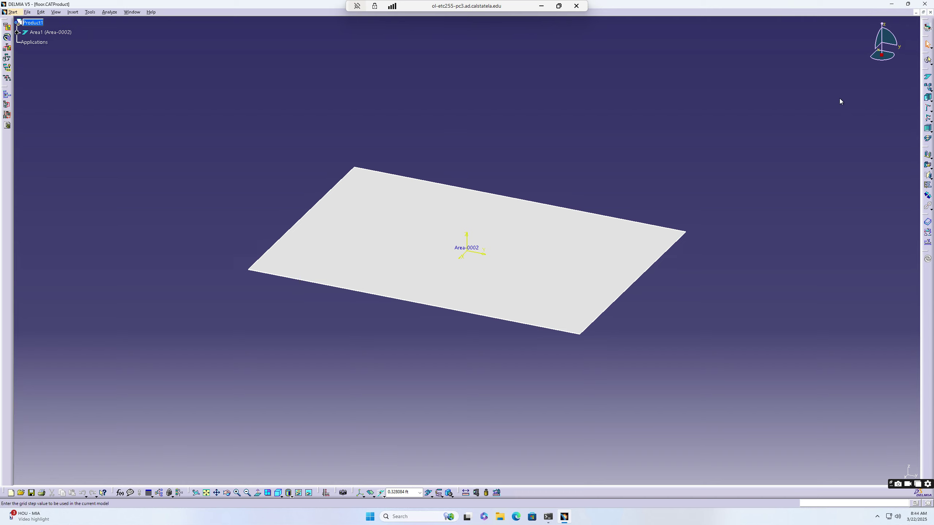
click(930, 12)
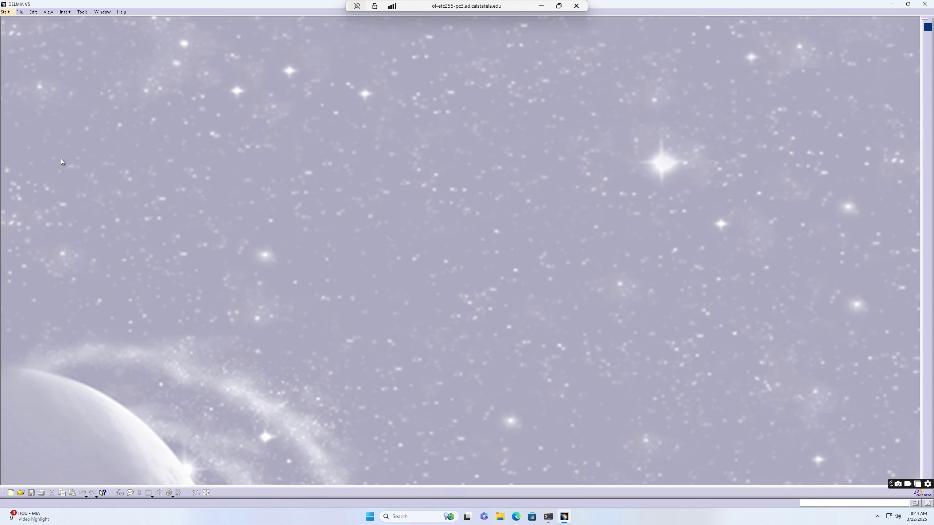
Start a new Human Builder product and insert a 50th-percentile male manikin under Product1.
click(7, 12)
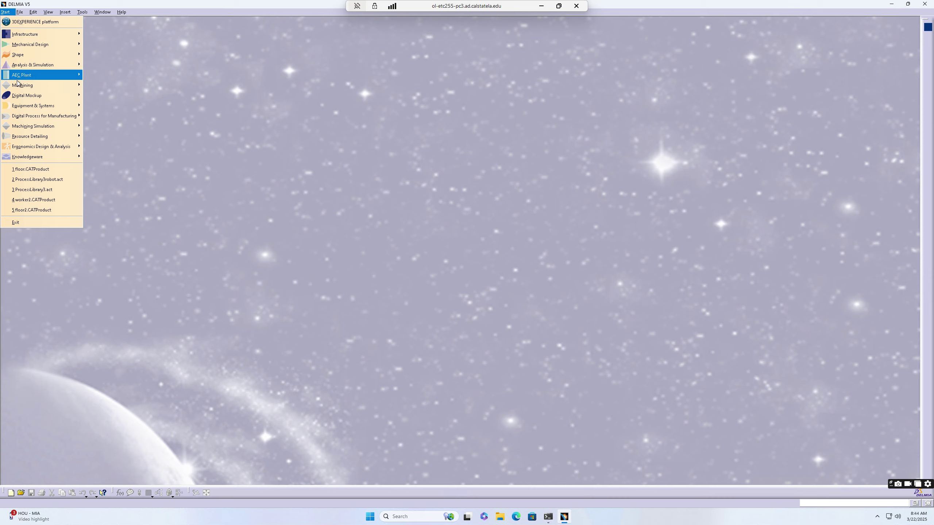
mouse_move(54, 149)
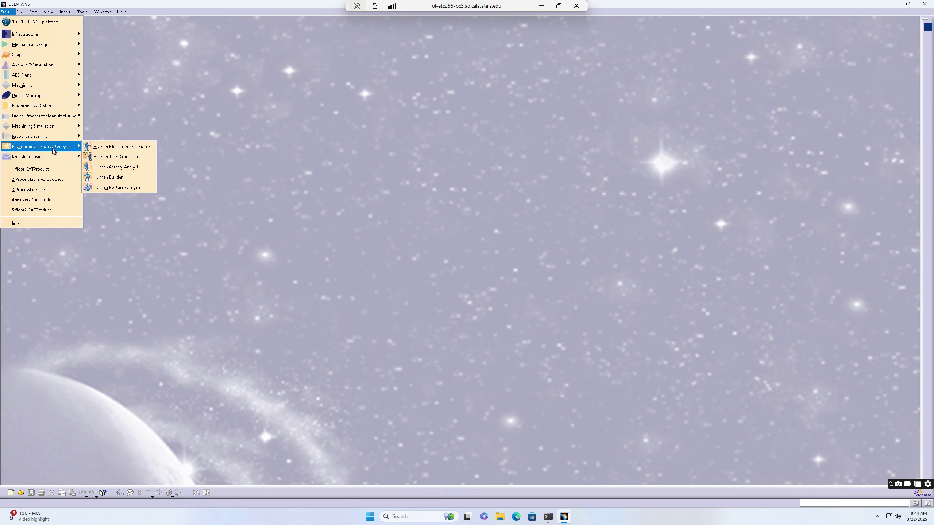
click(135, 175)
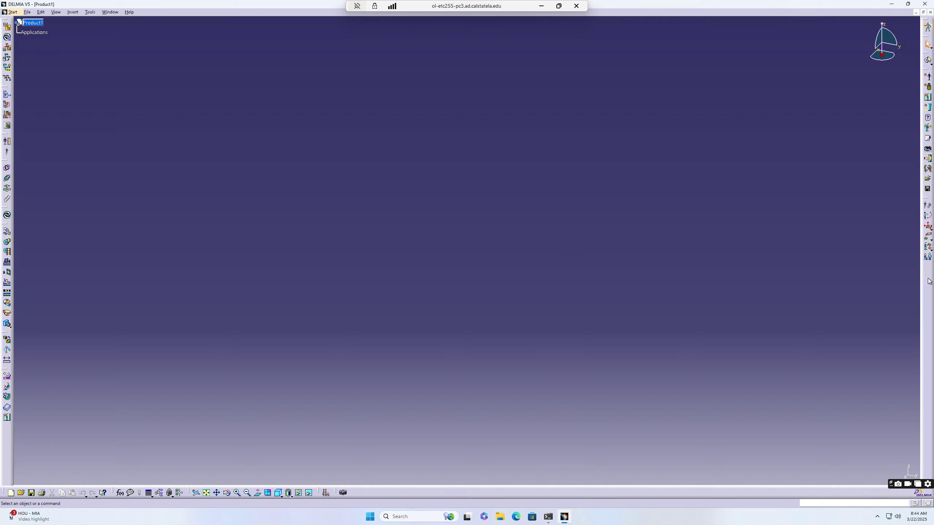
click(929, 77)
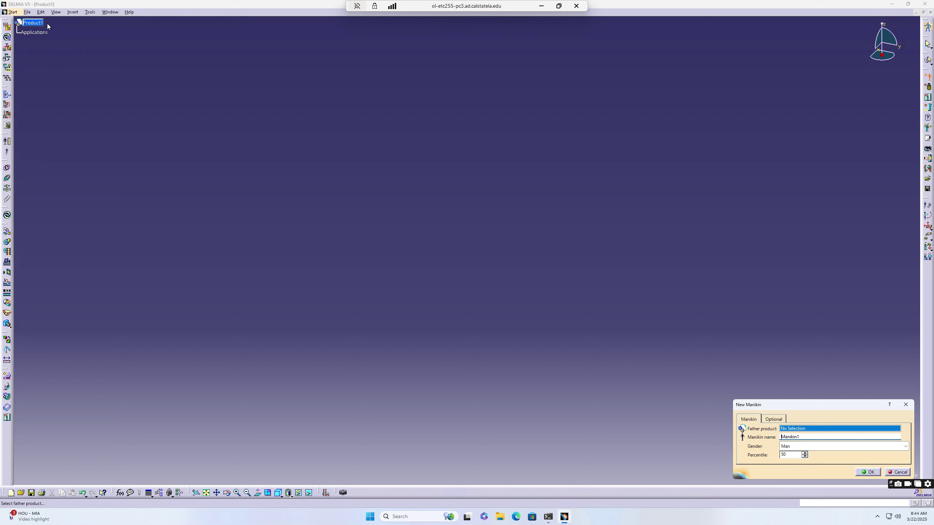
click(35, 24)
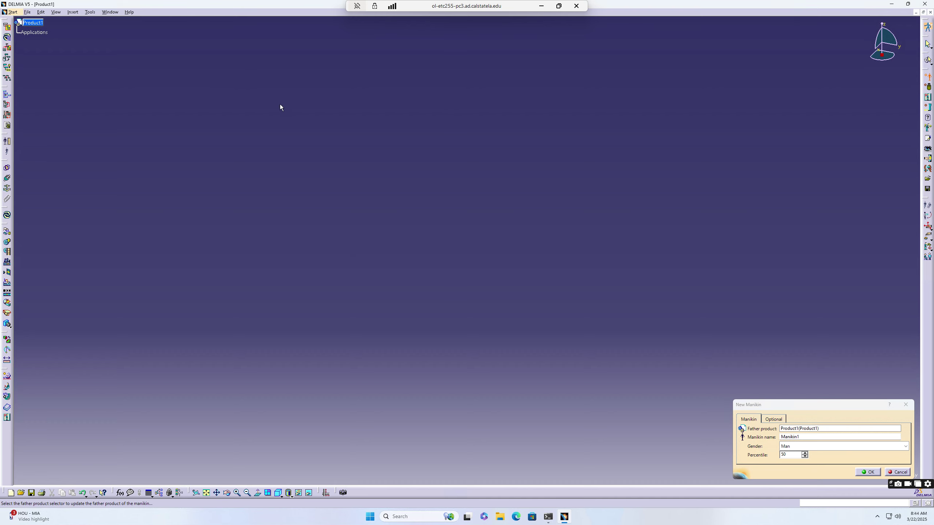
click(867, 472)
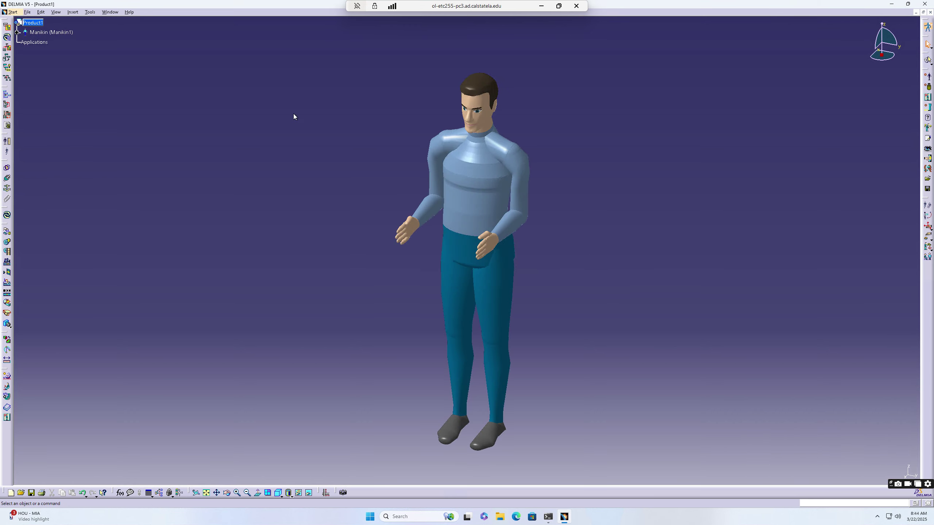
Save the manikin product under the file name worker and close the document.
click(28, 12)
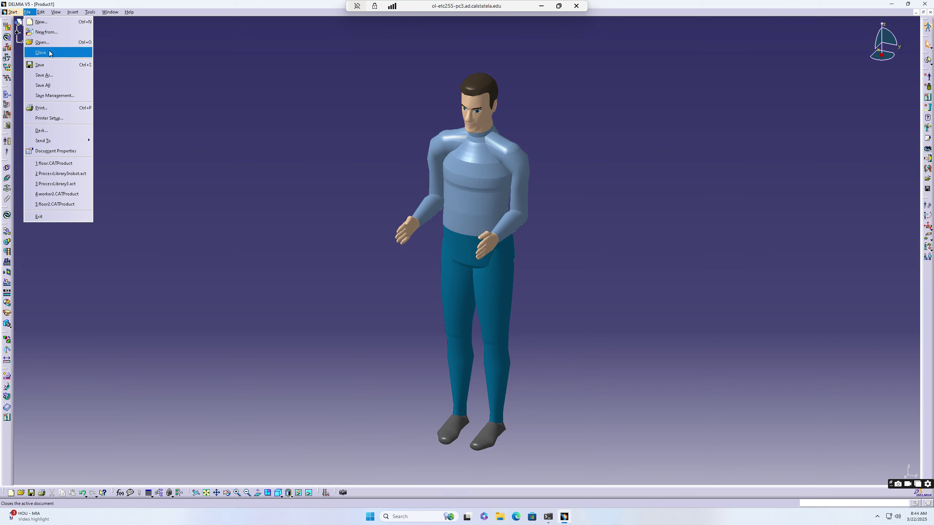
click(50, 76)
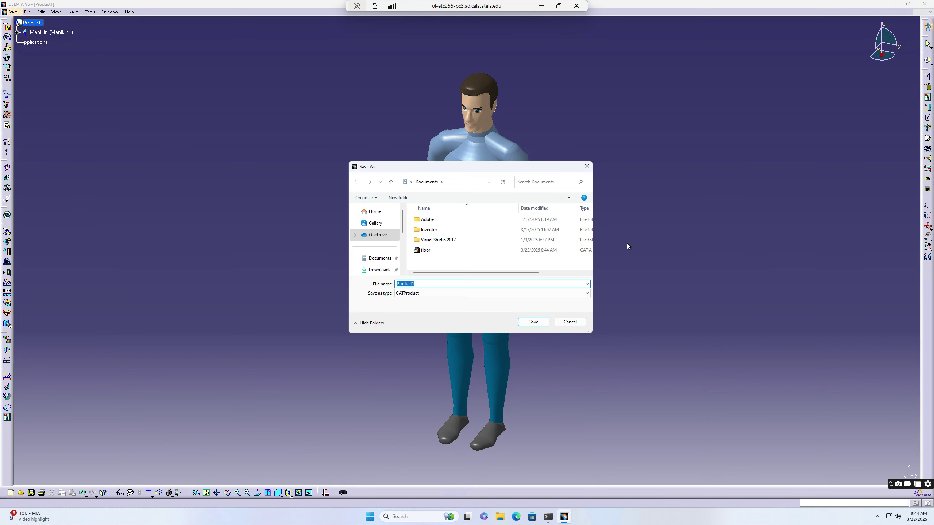
text(worker)
click(533, 322)
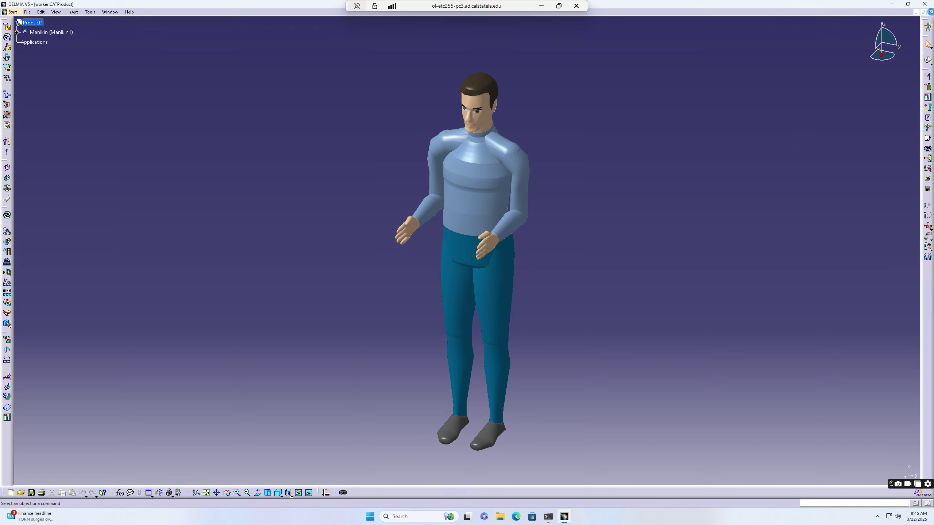
click(930, 12)
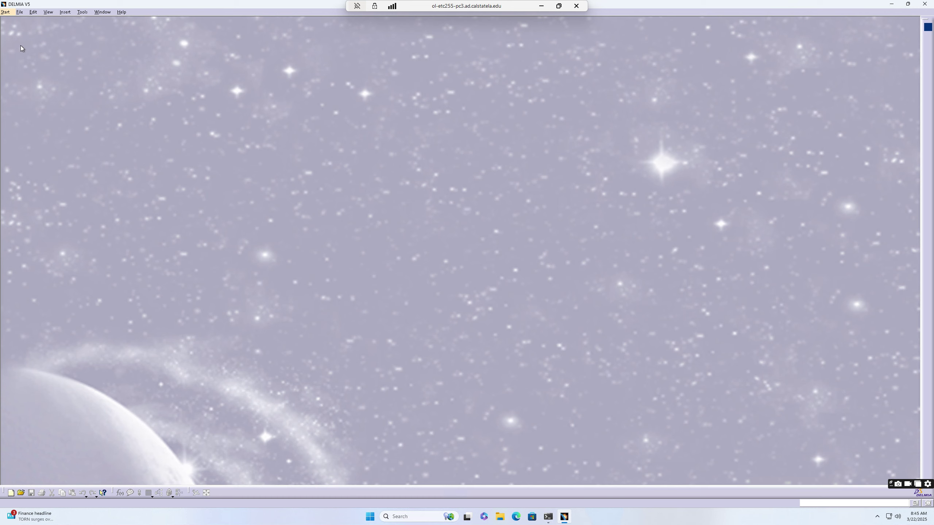
Start a new process document in the Human Task Simulation workbench.
click(6, 12)
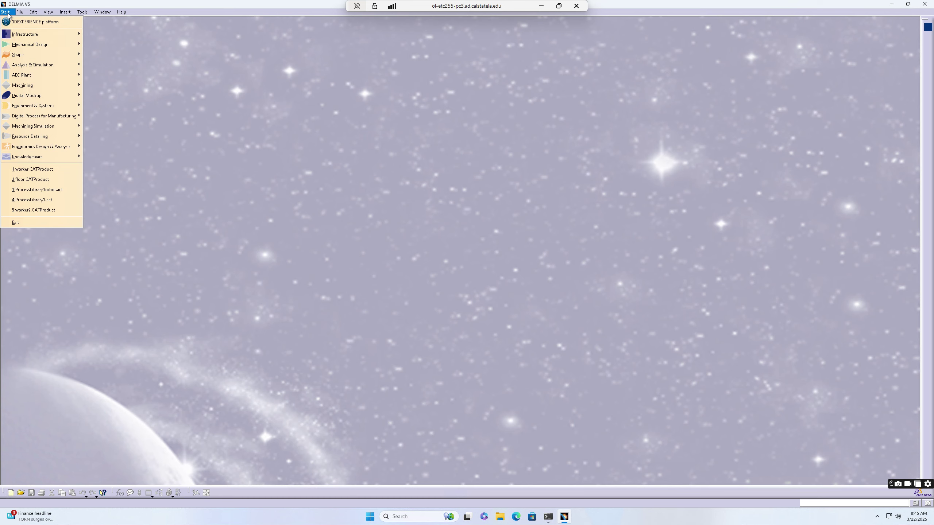
mouse_move(29, 148)
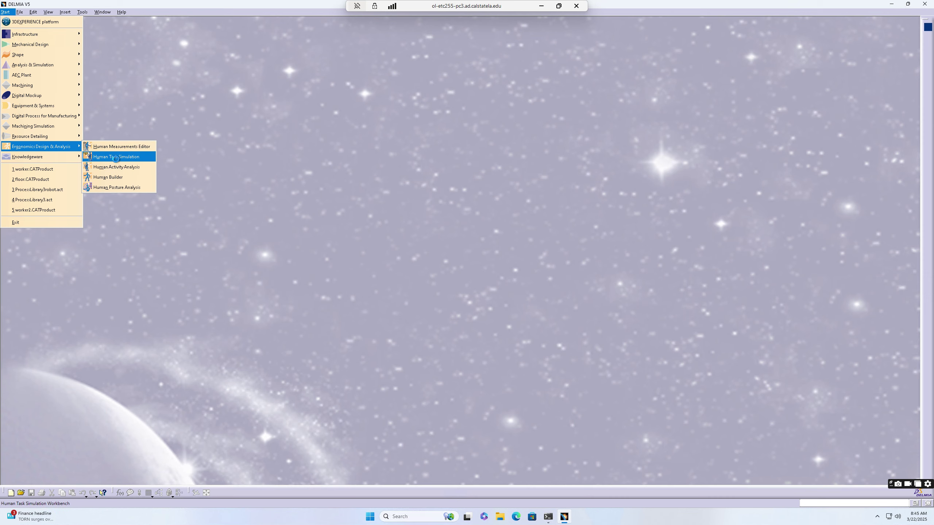
click(114, 167)
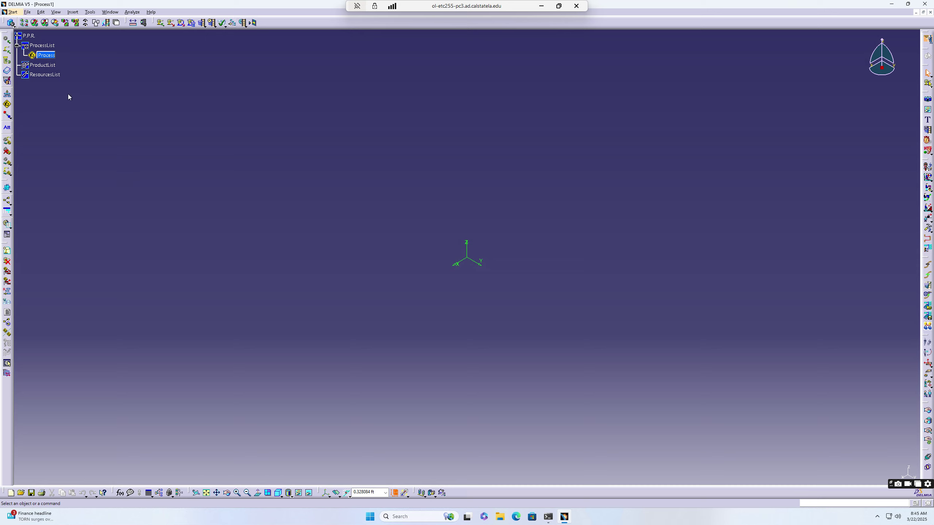
Insert the saved floor and worker products into the process as resources.
click(8, 52)
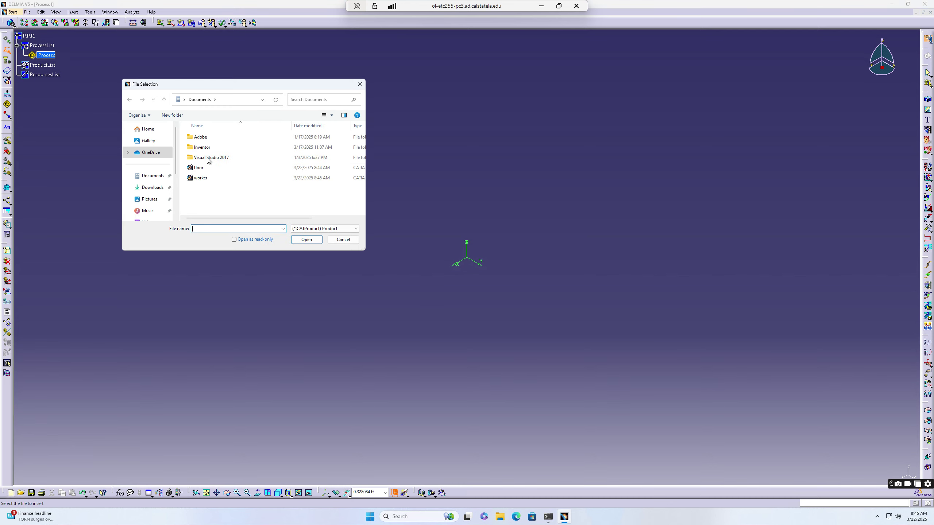
click(215, 169)
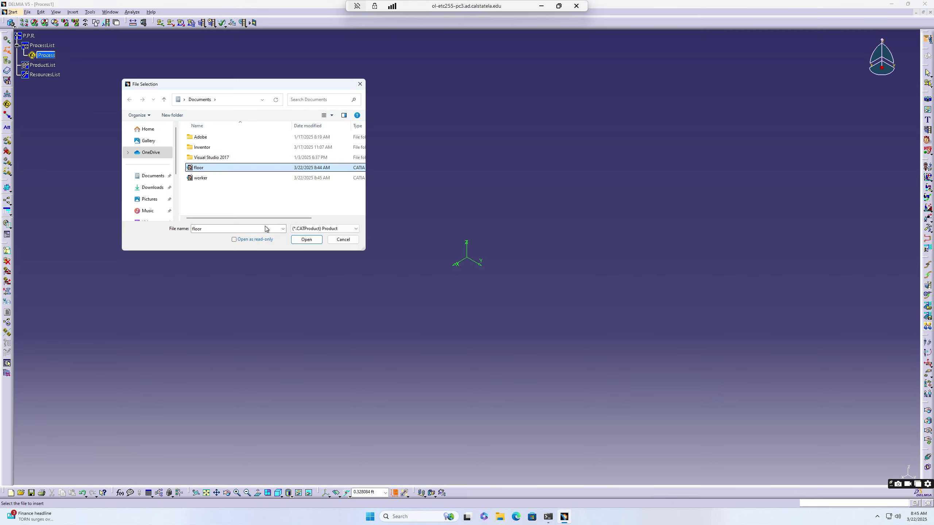
click(308, 240)
click(7, 51)
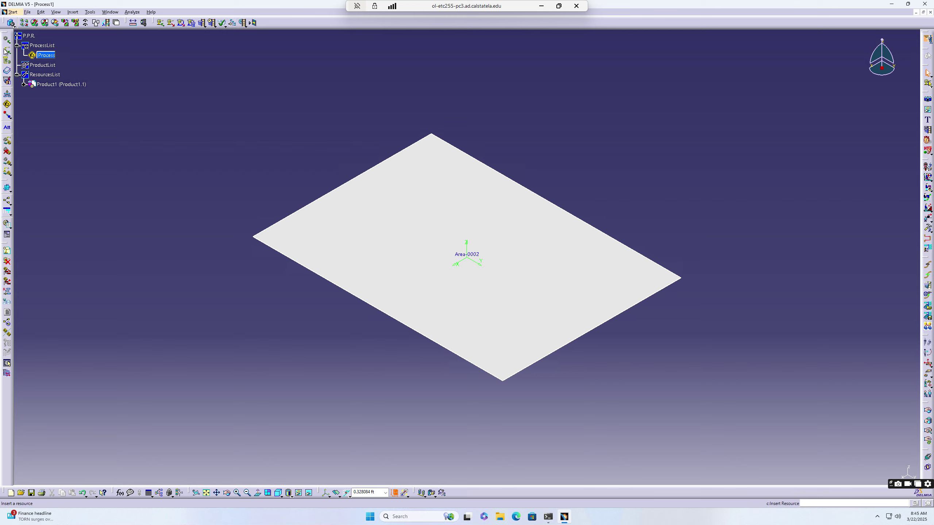
click(223, 179)
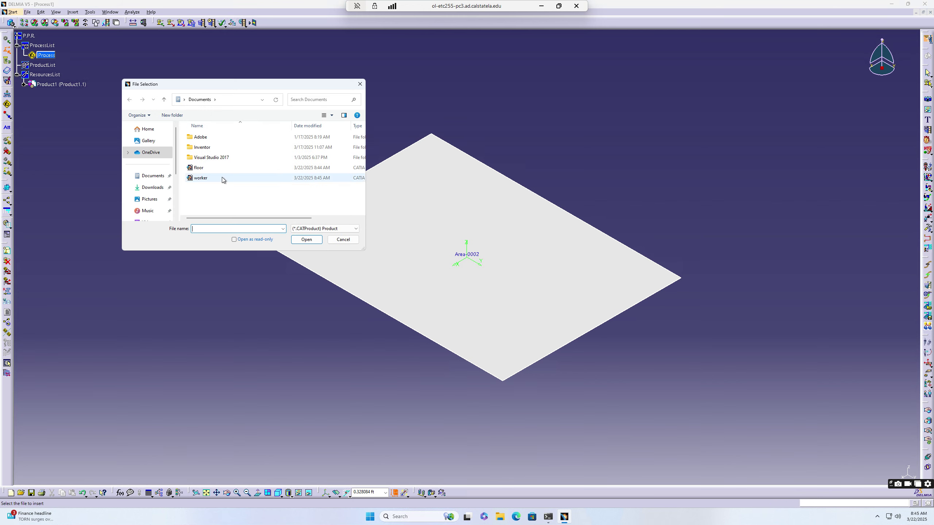
click(306, 239)
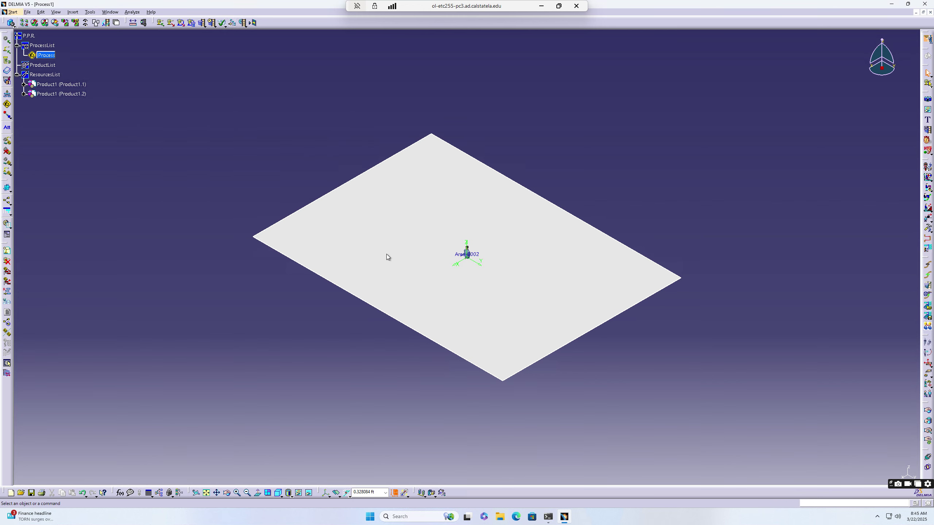
Examine from the front, close up, how the manikin stands relative to the floor area.
click(278, 492)
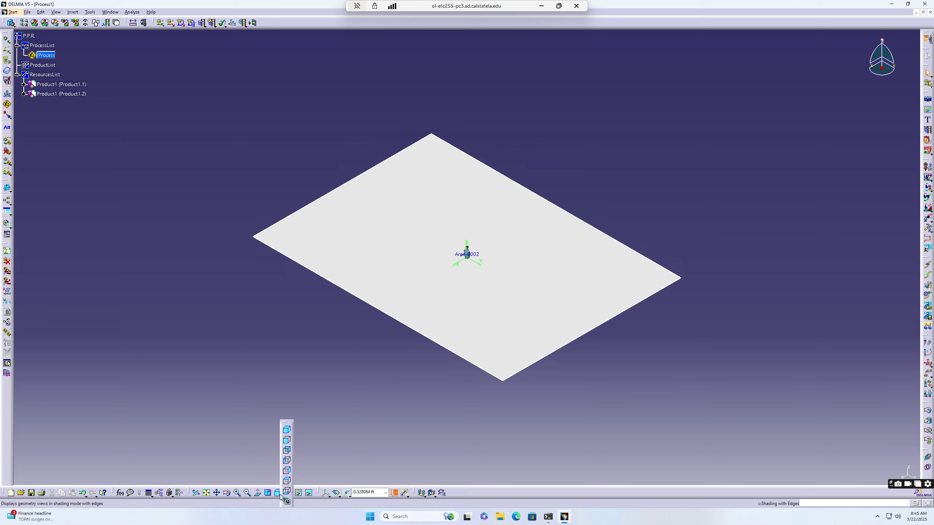
click(286, 440)
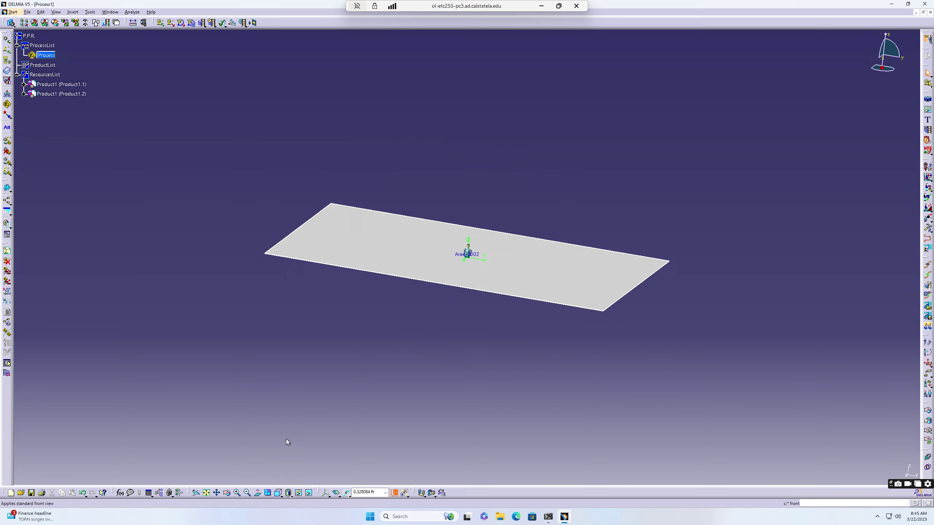
click(237, 493)
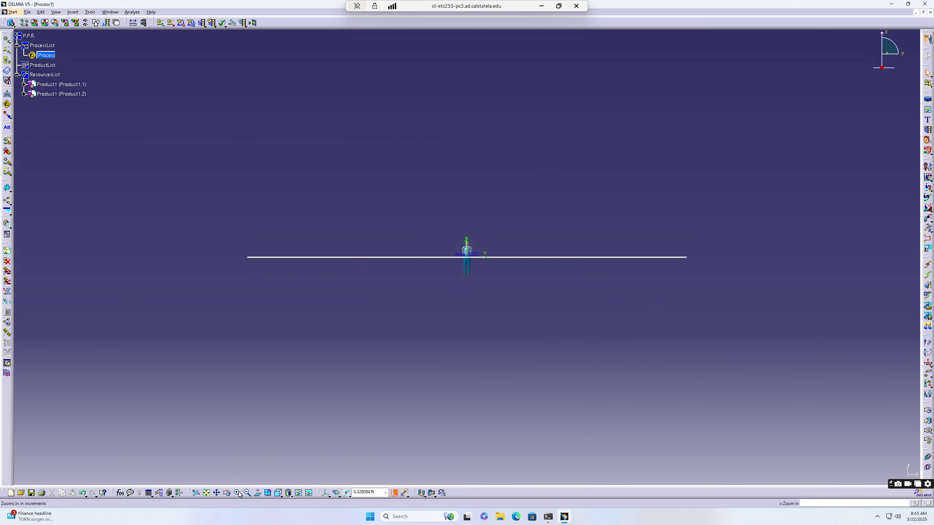
click(237, 492)
click(237, 492)
click(237, 493)
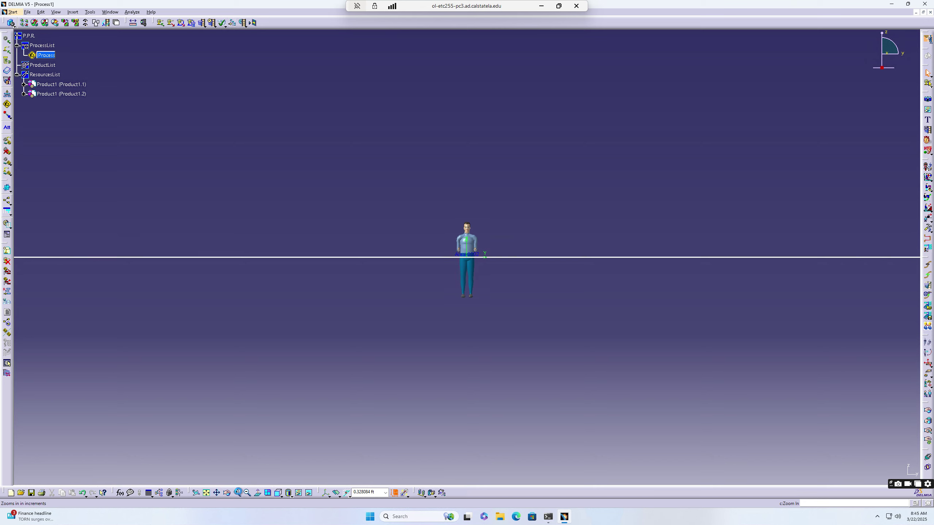
click(237, 493)
click(237, 492)
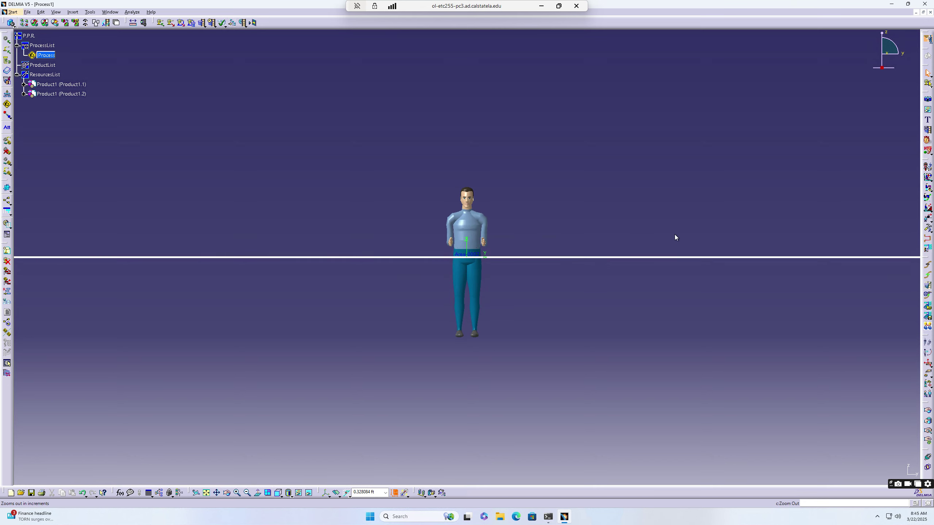
Set the compass to snap automatically to selected objects and raise the manikin vertically until its feet rest on the floor area.
right_click(882, 67)
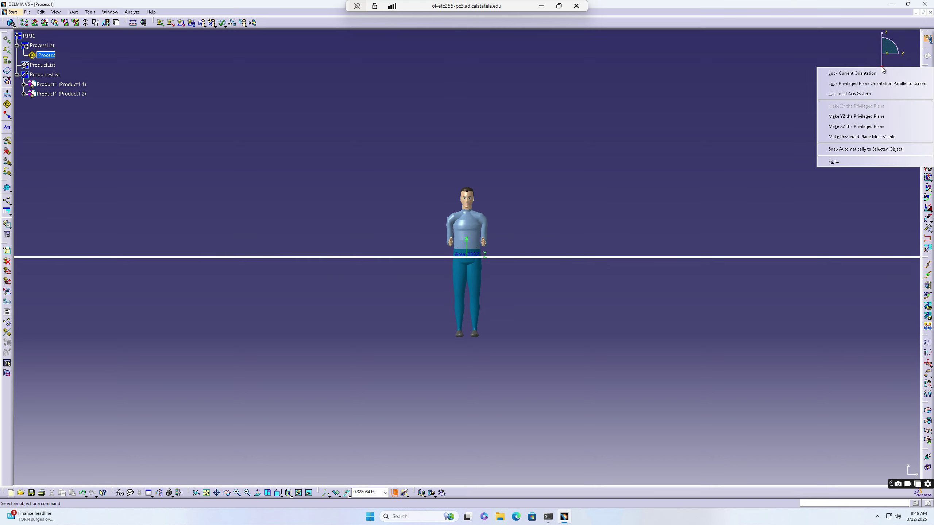
click(868, 149)
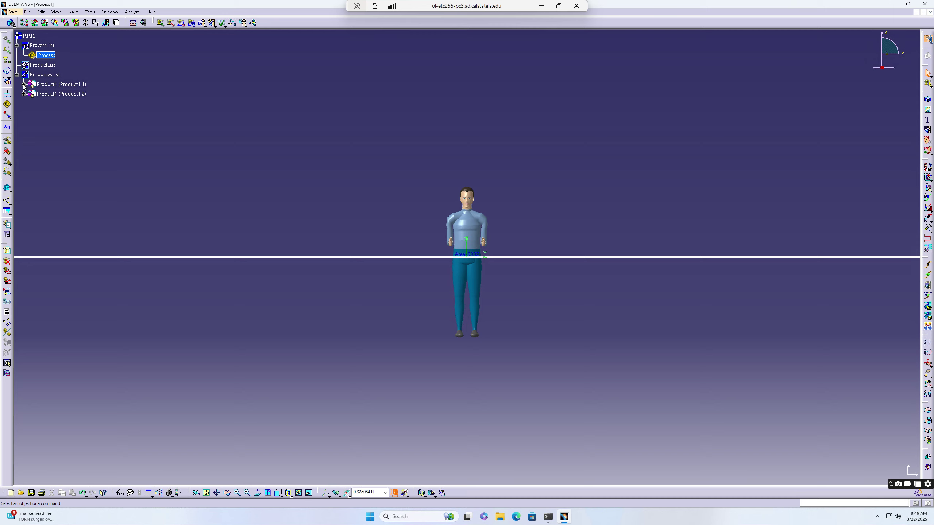
click(23, 84)
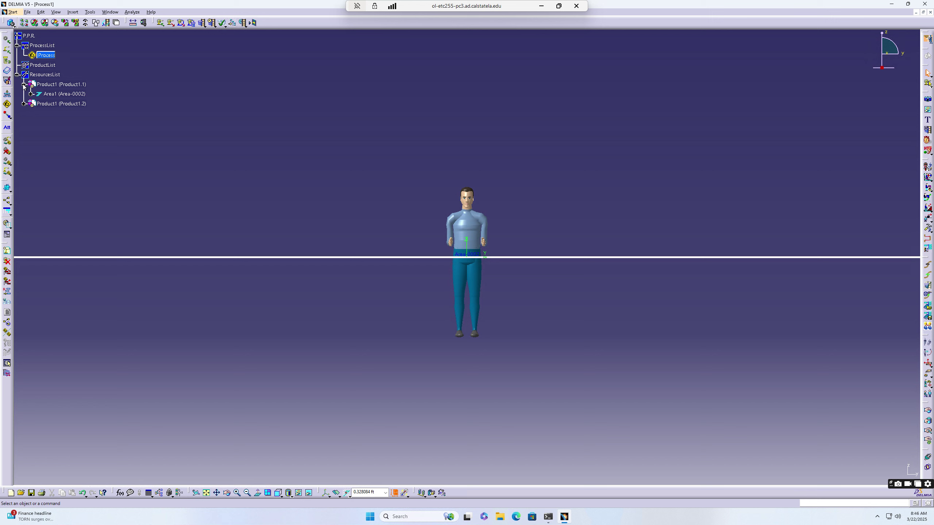
click(24, 103)
click(64, 114)
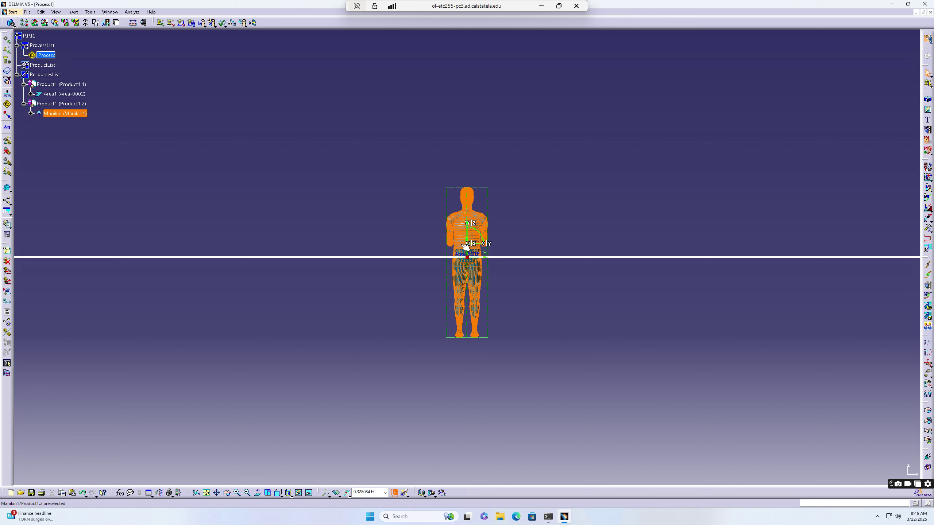
click(237, 492)
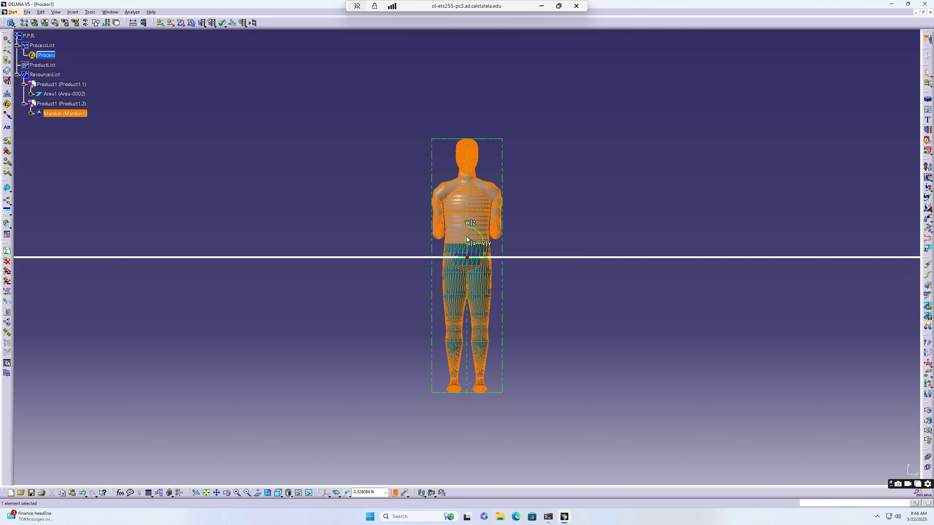
drag(466, 239, 739, 131)
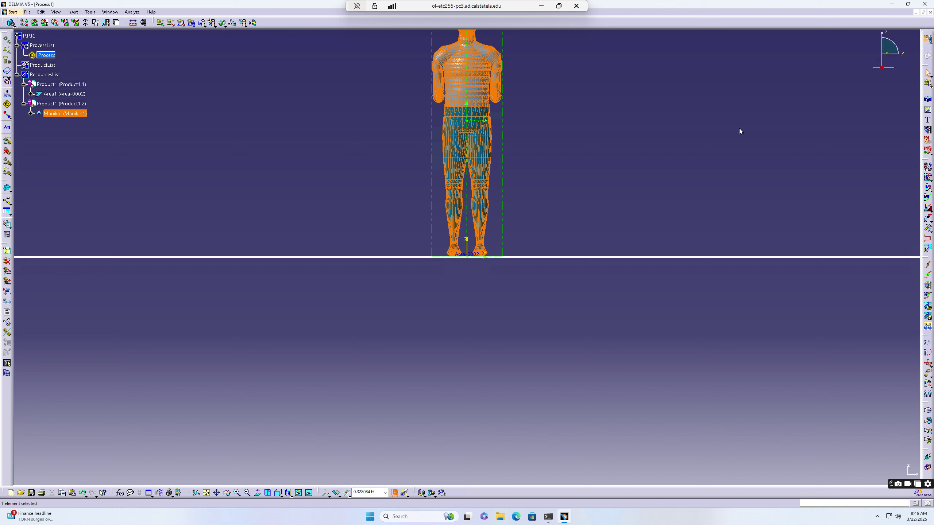
click(639, 224)
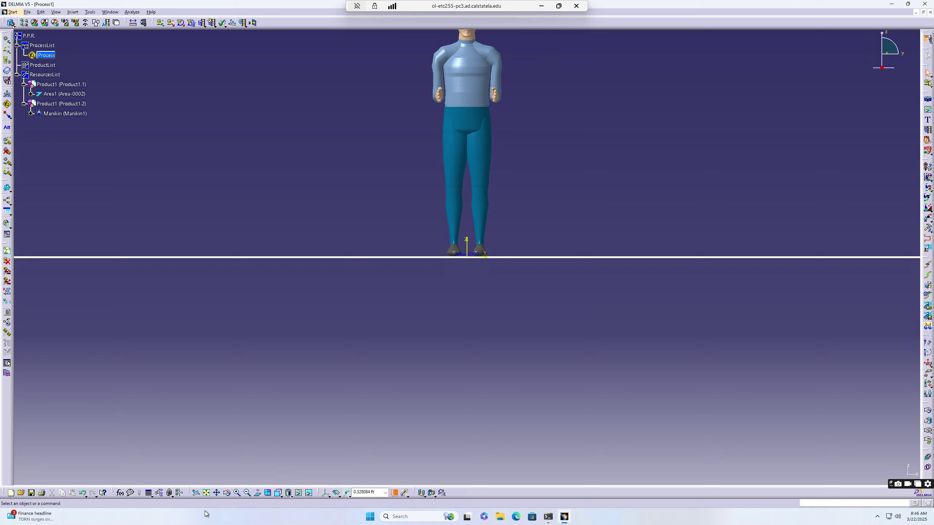
Open the Catalog Browser and bring up the file selection for loading another catalog.
click(210, 495)
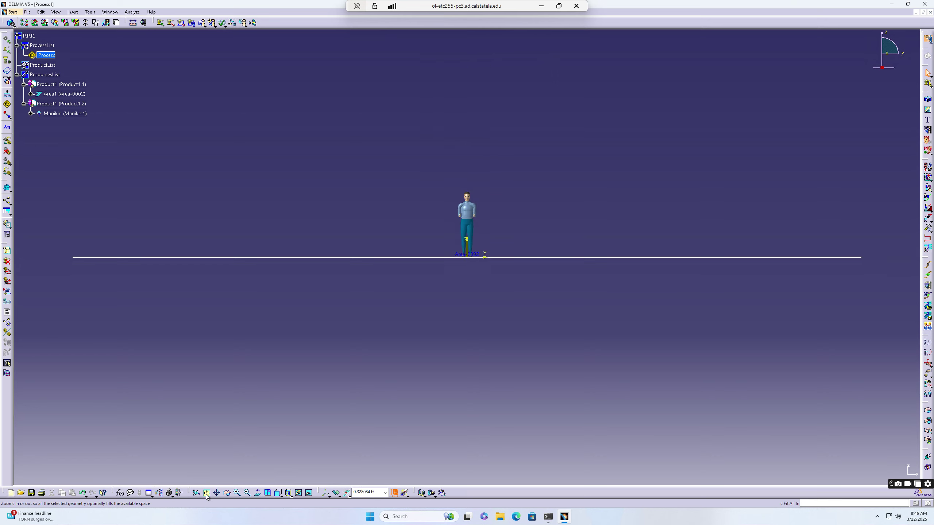
click(280, 494)
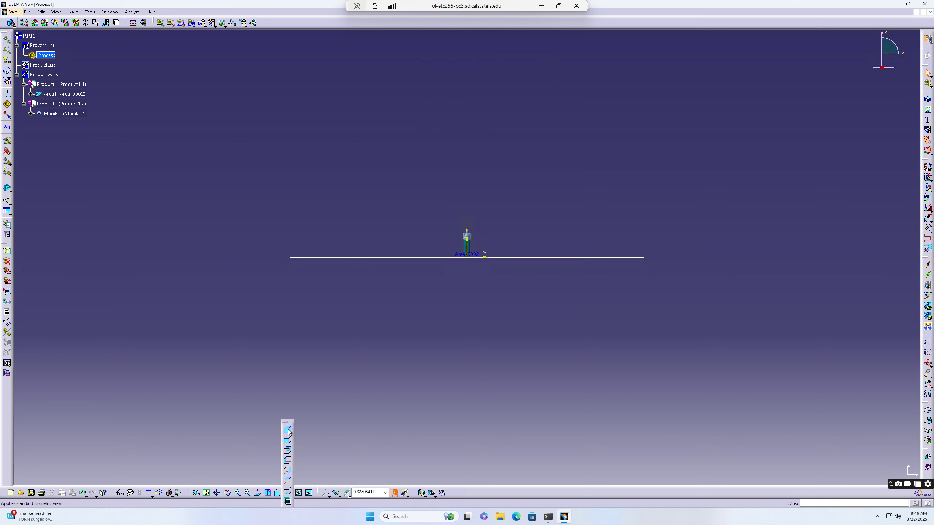
click(289, 429)
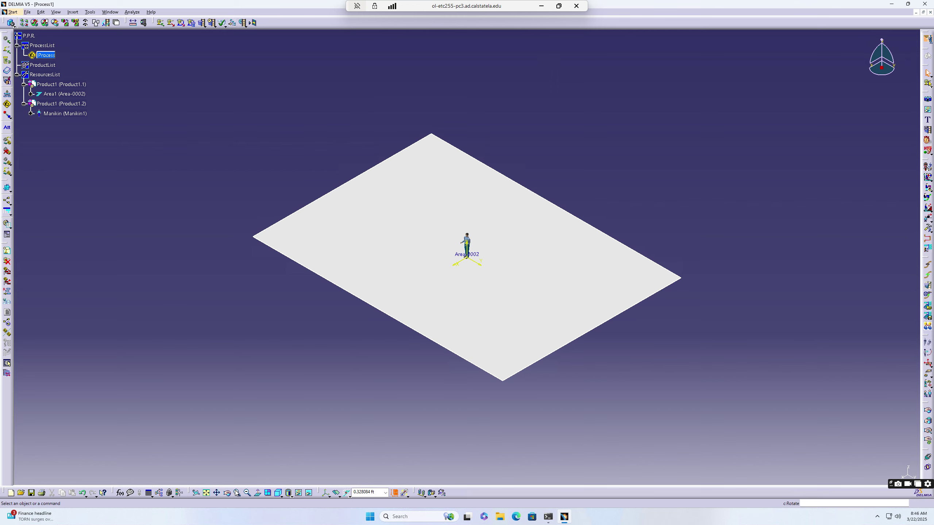
click(238, 493)
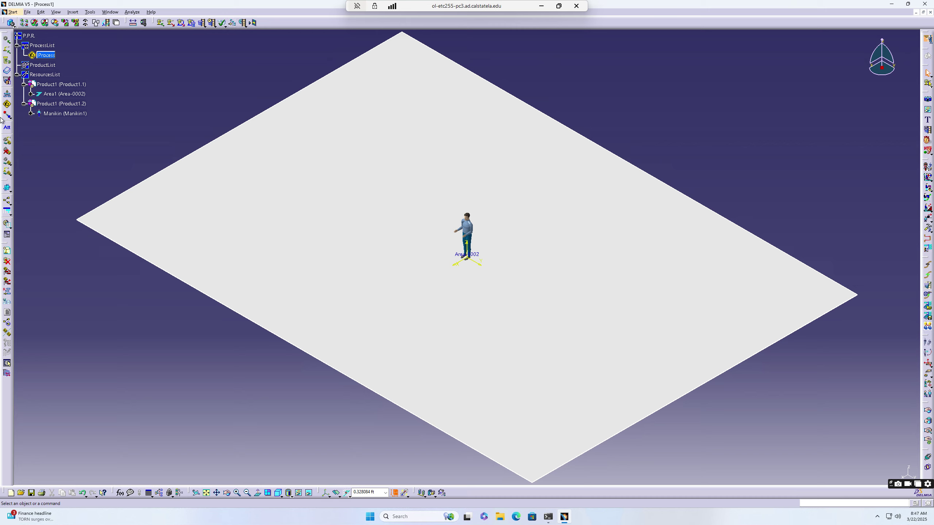
click(8, 71)
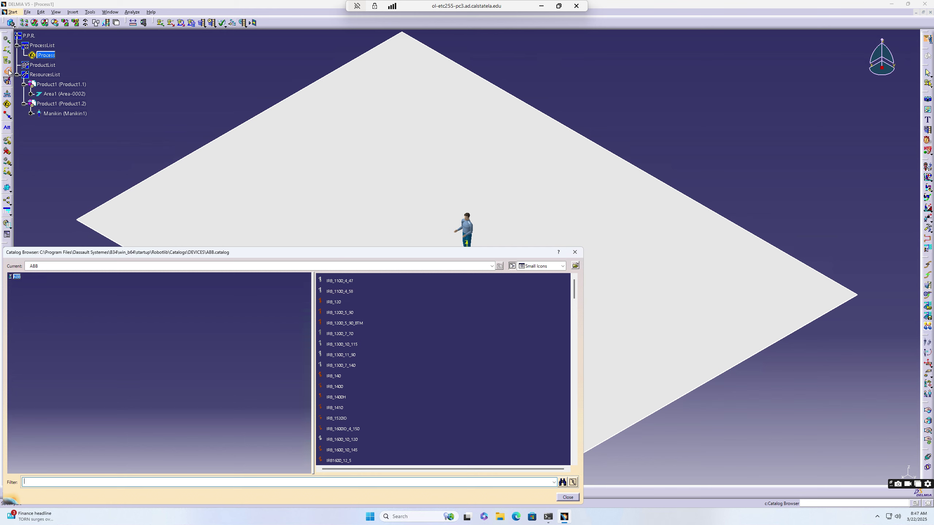
drag(267, 258, 348, 203)
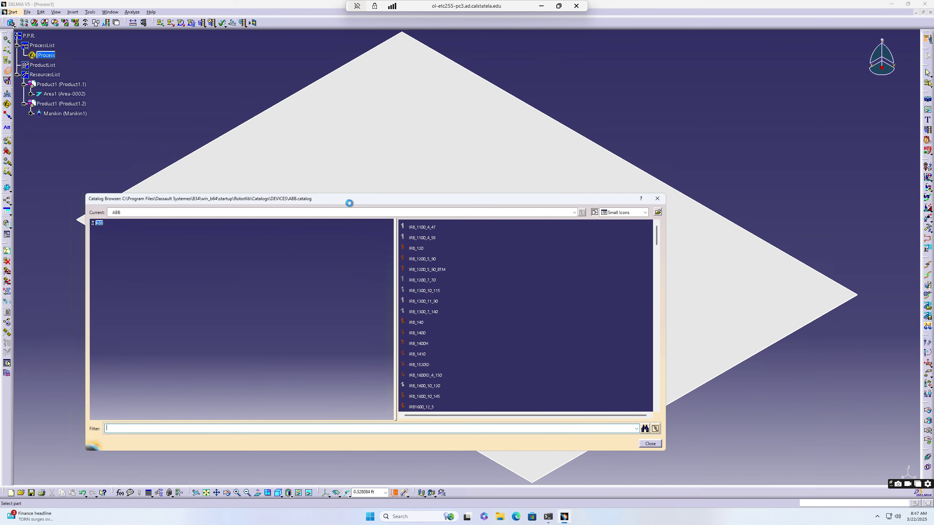
click(657, 213)
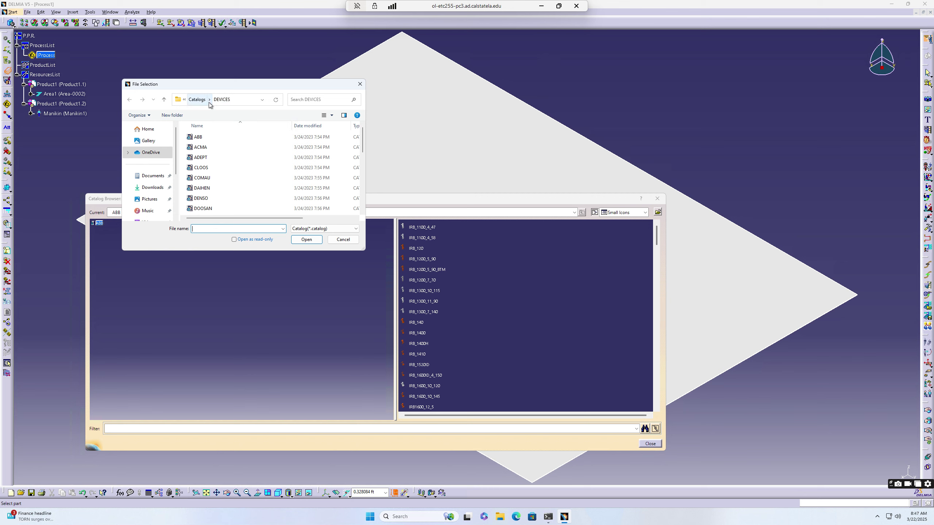
Browse on the computer's C: drive to the Program Files\Dassault Systemes folder.
scroll(147, 175, down, 3)
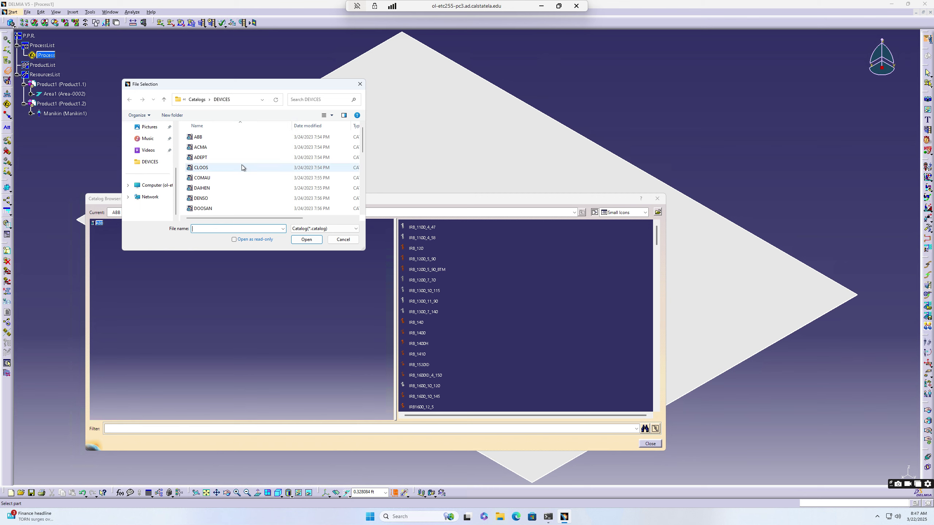
click(156, 186)
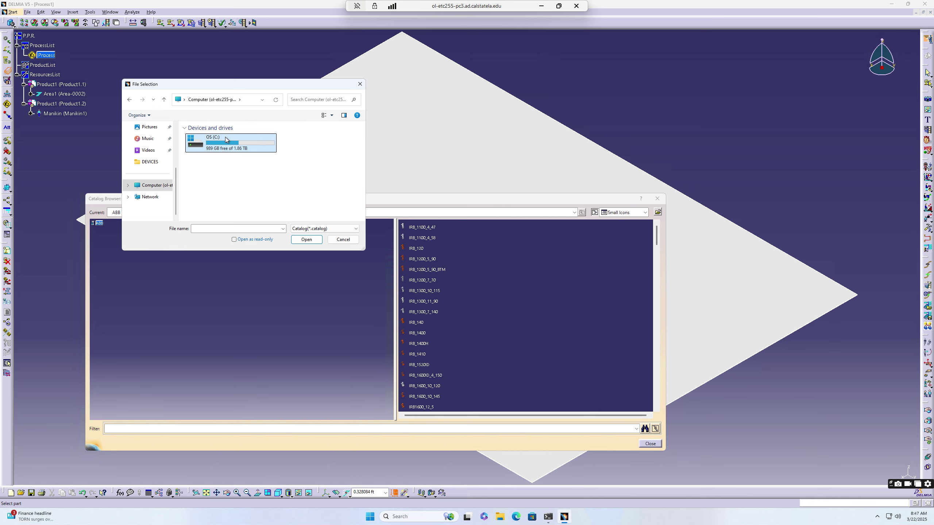
double_click(224, 137)
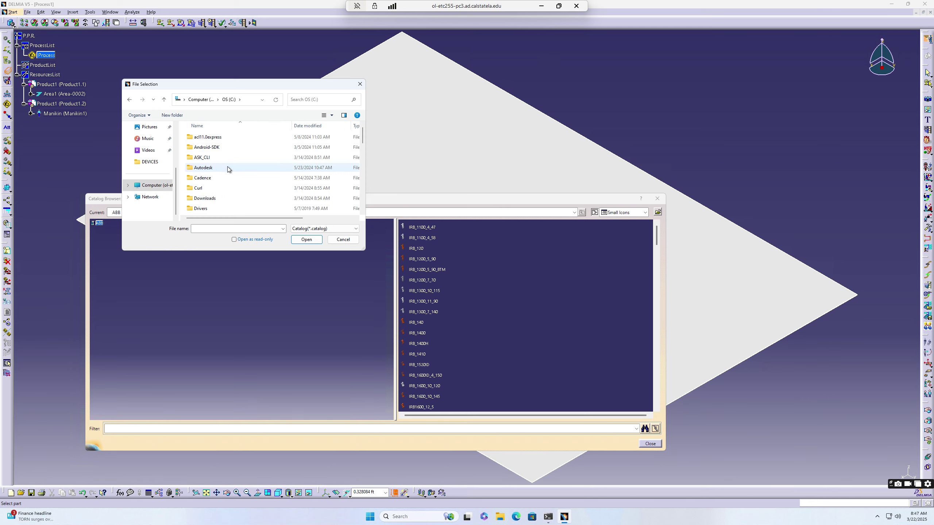
scroll(228, 168, down, 1)
scroll(226, 175, down, 4)
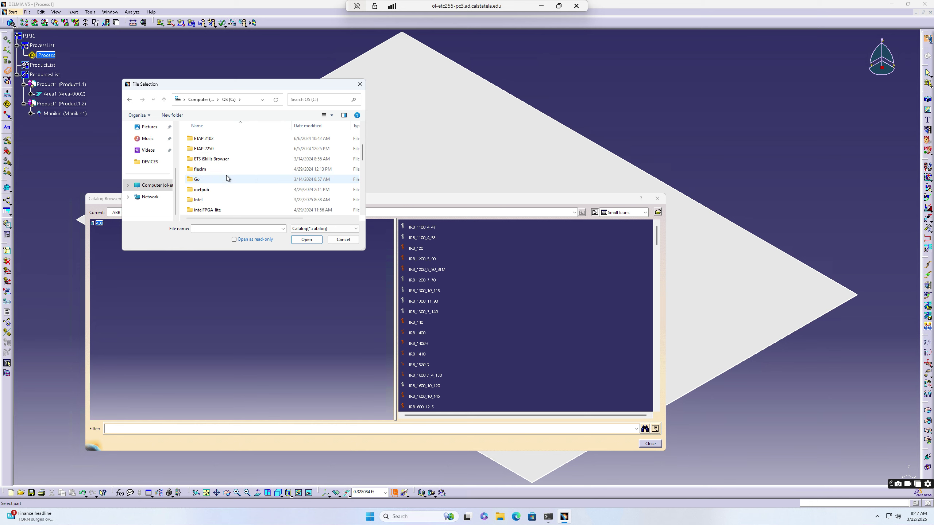
scroll(226, 178, down, 1)
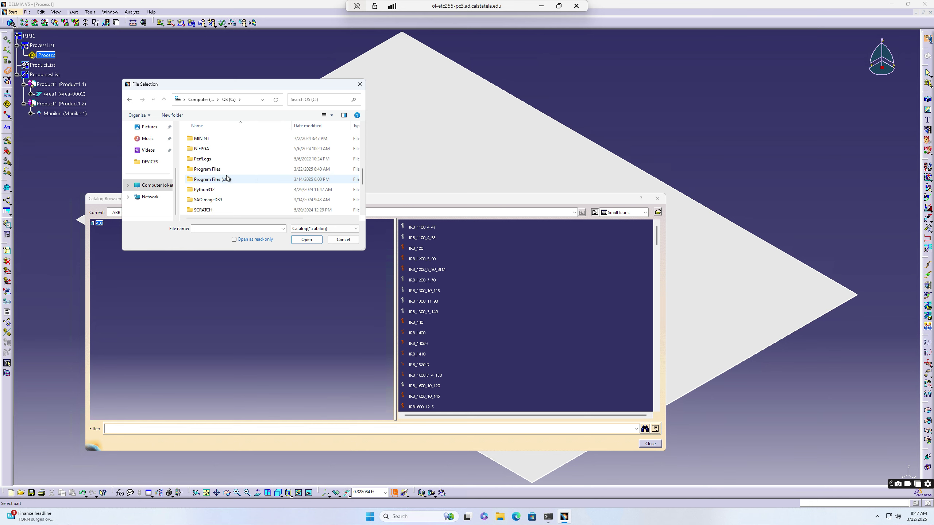
double_click(231, 172)
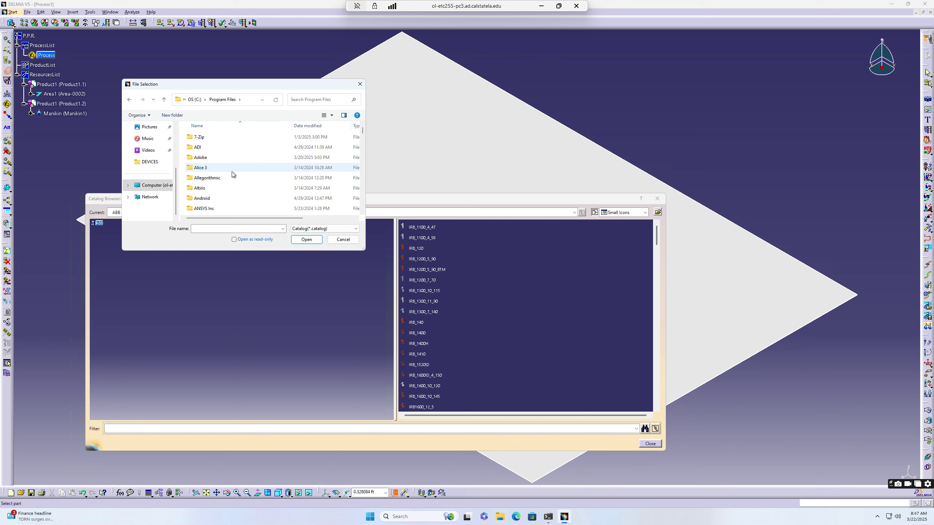
scroll(232, 171, down, 6)
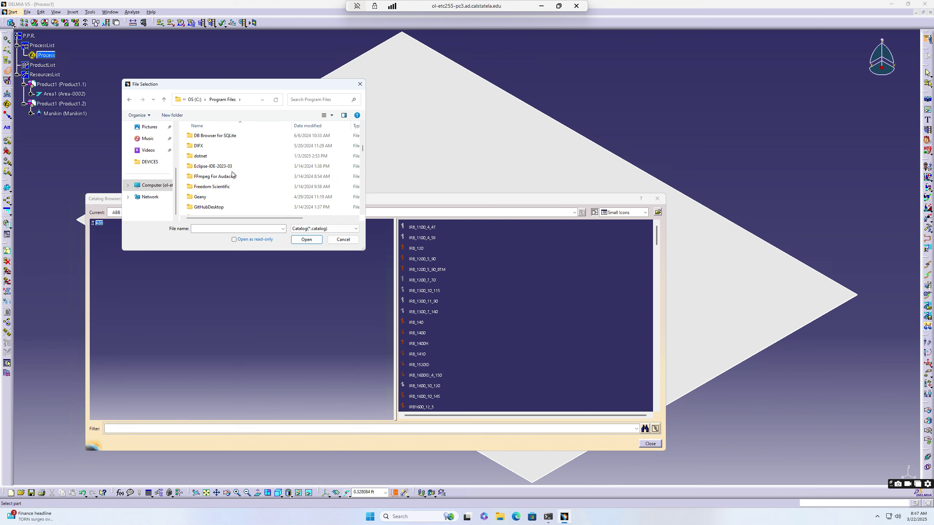
scroll(232, 171, up, 1)
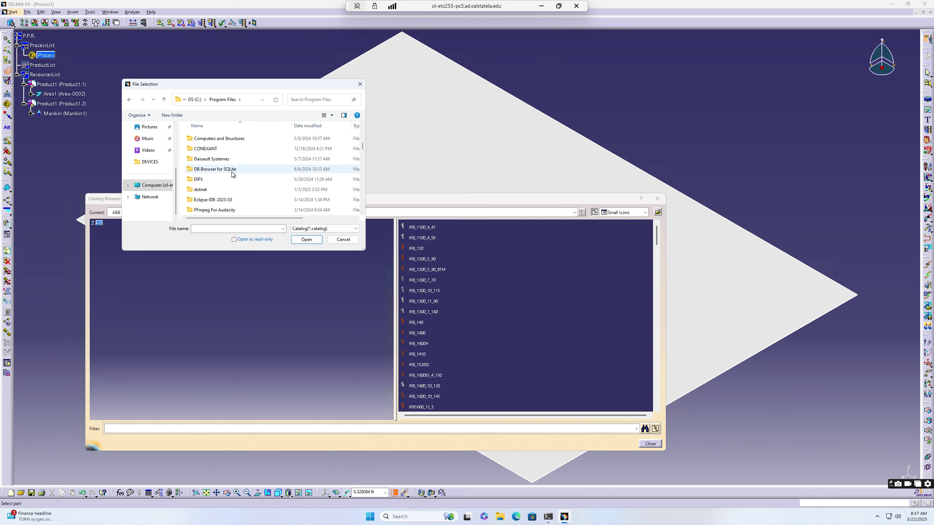
click(231, 161)
double_click(230, 161)
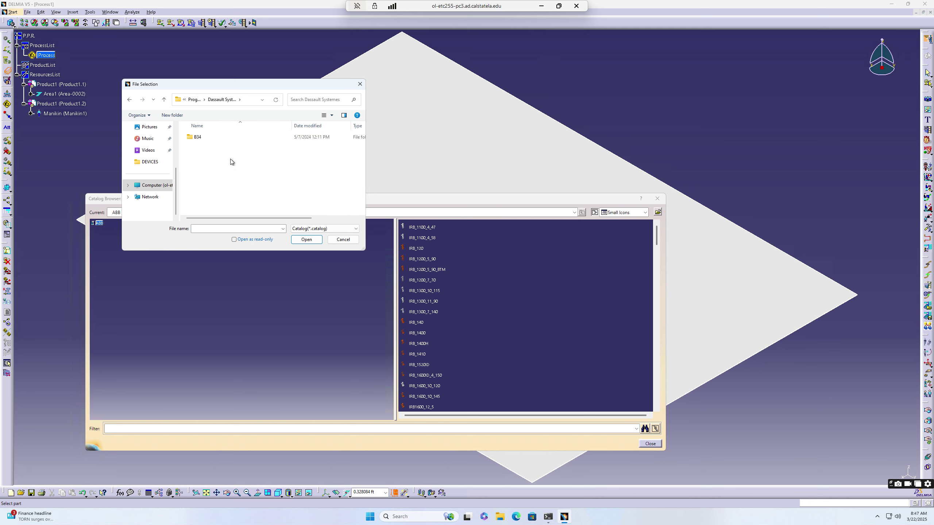
Go into the B34\win_b64\startup\components folder within Dassault Systemes.
double_click(219, 137)
double_click(222, 140)
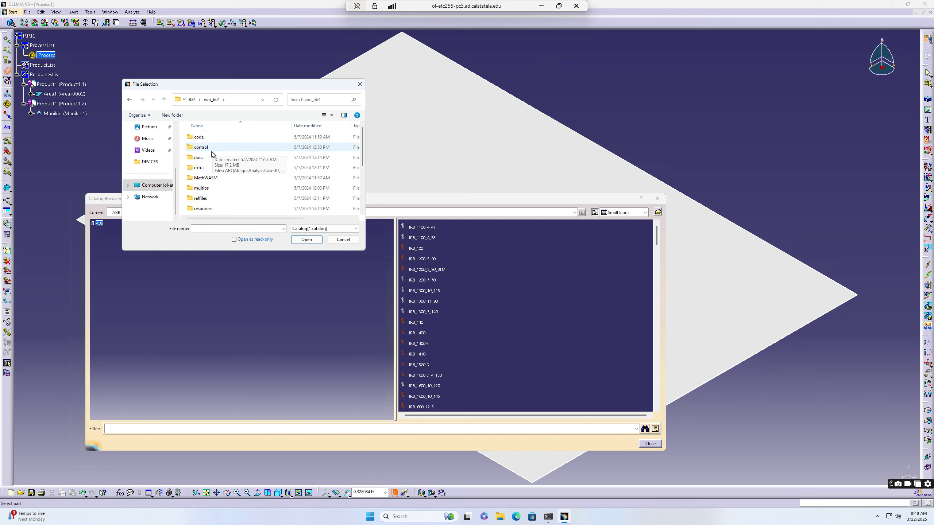
scroll(227, 191, down, 1)
double_click(223, 200)
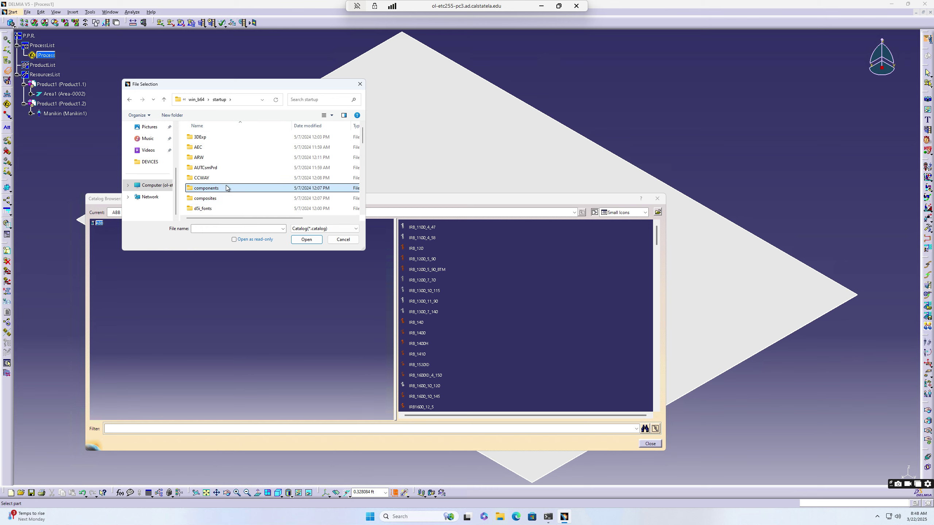
double_click(226, 186)
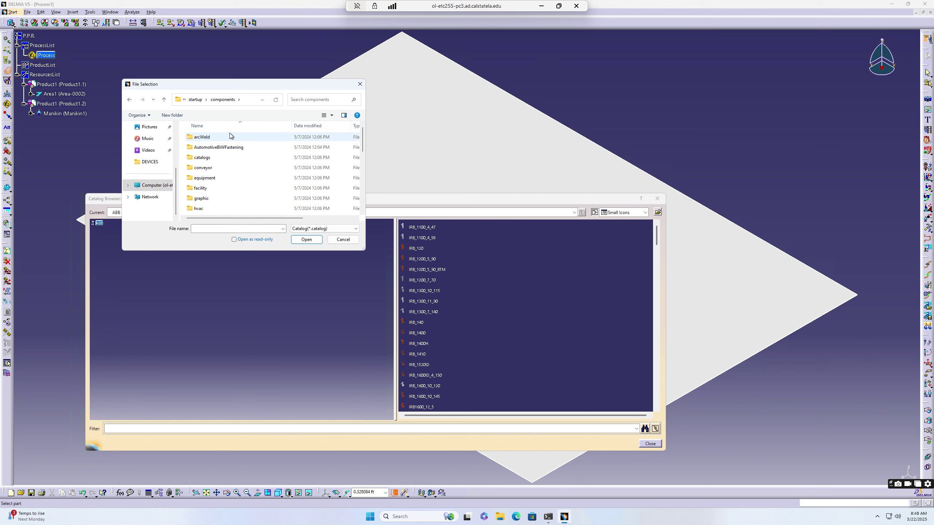
Look through the catalogs in the facility and conveyor folders and return to the components folder.
scroll(206, 195, down, 1)
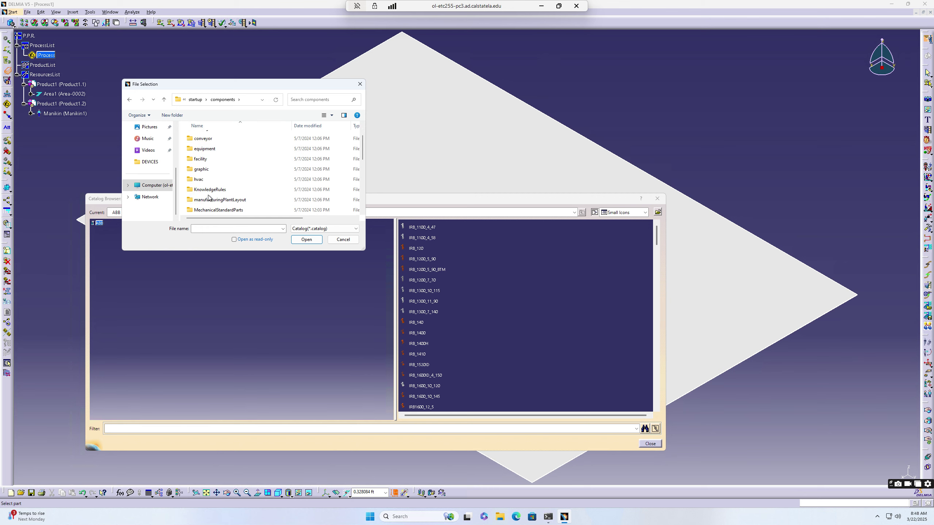
scroll(220, 197, up, 1)
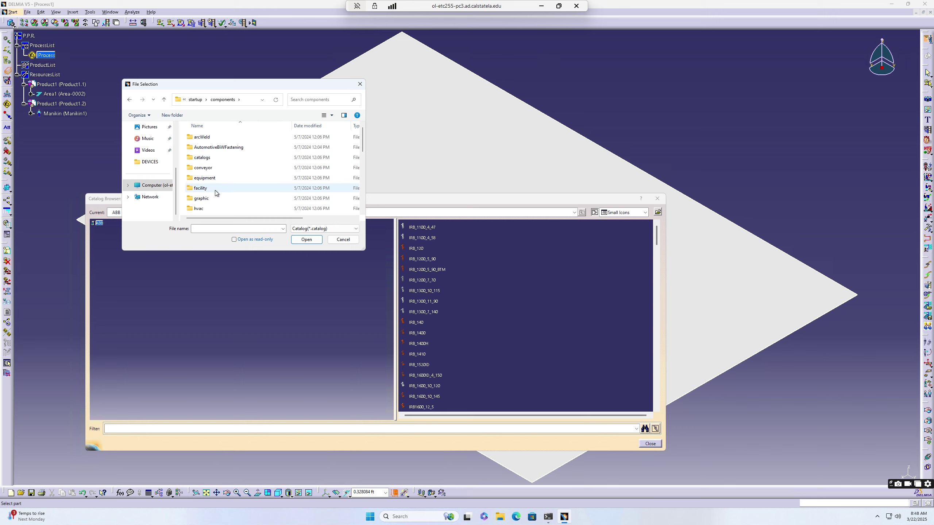
double_click(215, 190)
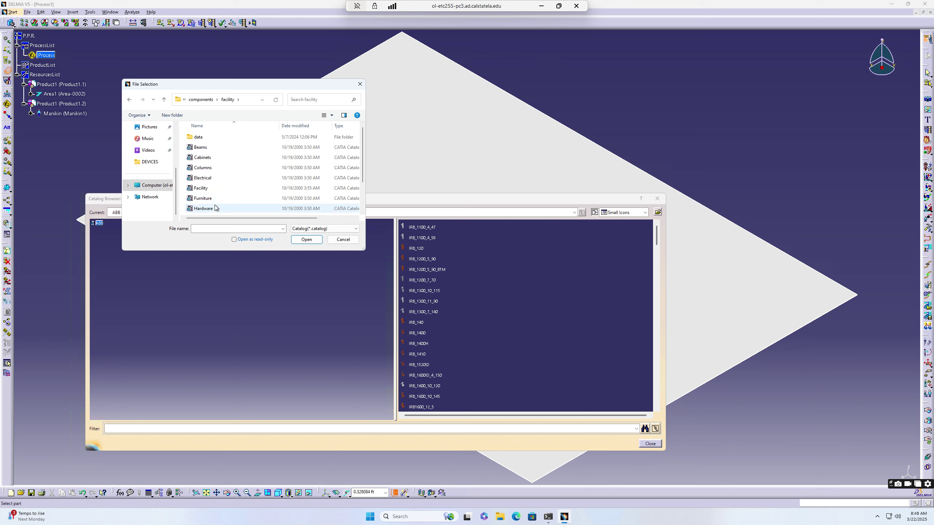
click(129, 99)
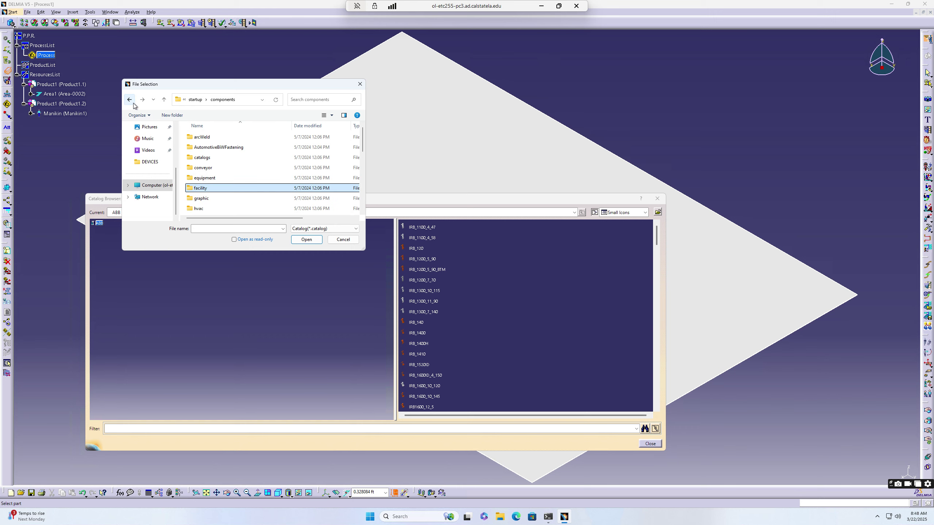
double_click(221, 171)
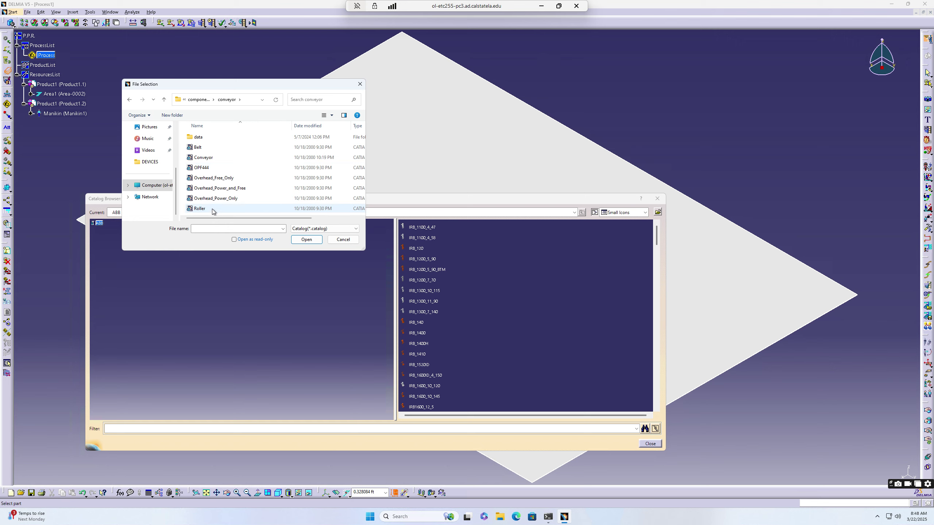
click(129, 99)
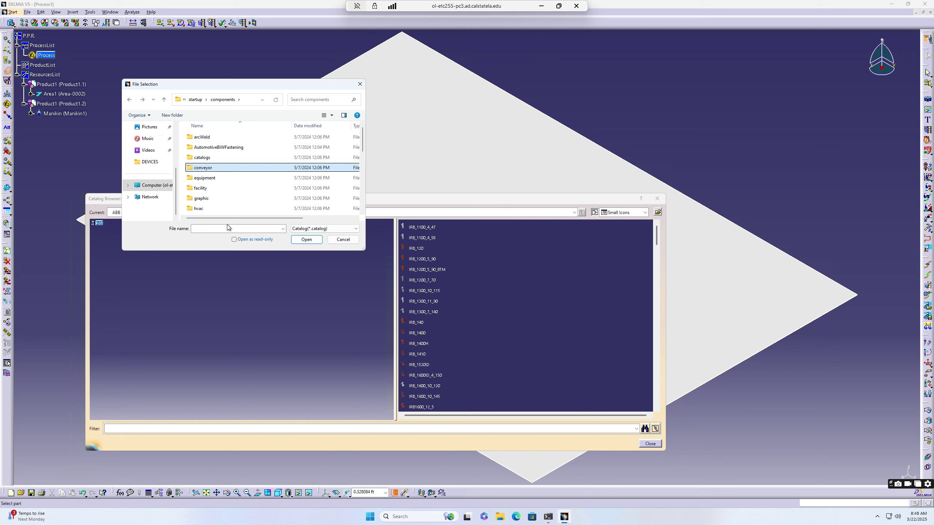
Load the Roller catalog from the conveyor folder into the Catalog Browser.
click(206, 168)
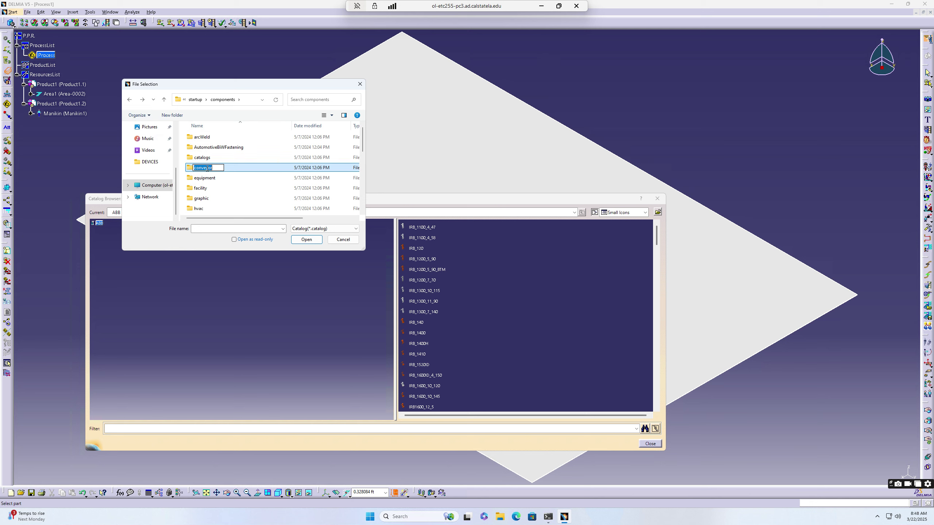
double_click(230, 168)
click(202, 209)
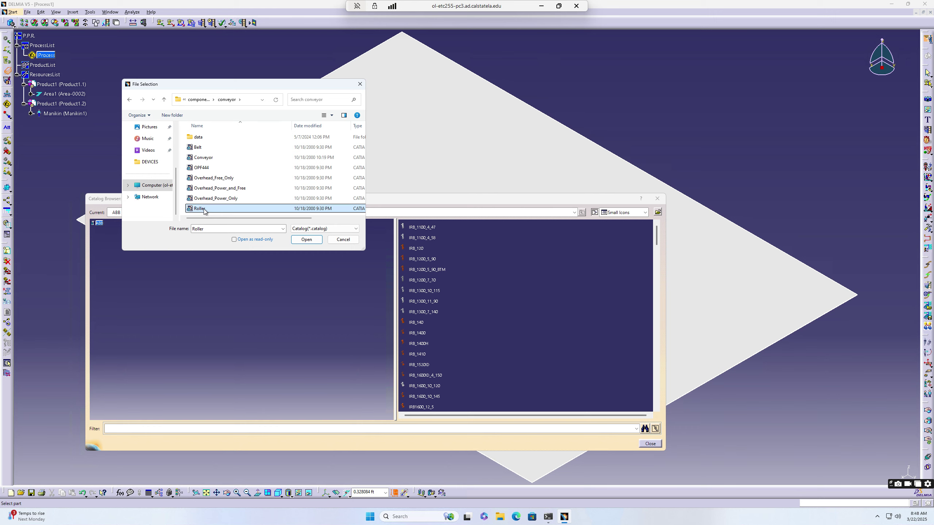
click(307, 239)
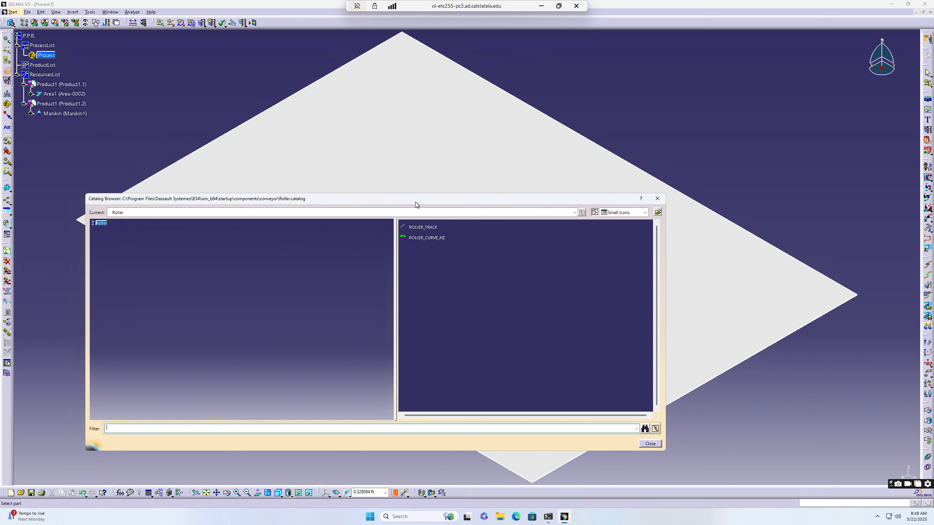
Place two ROLLER_TRACK sections and one ROLLER_CURVE_HZ section in a row on the floor behind the worker.
drag(416, 201, 380, 242)
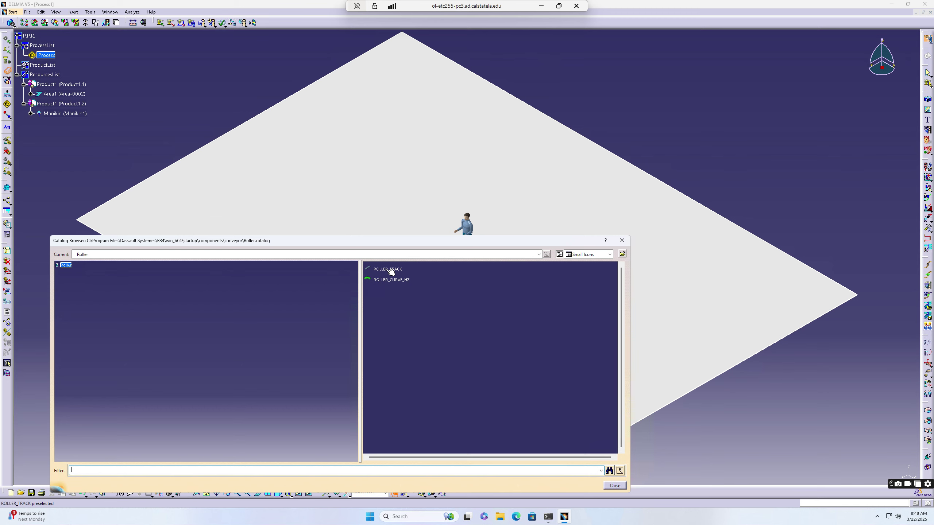
drag(395, 241, 374, 310)
double_click(365, 339)
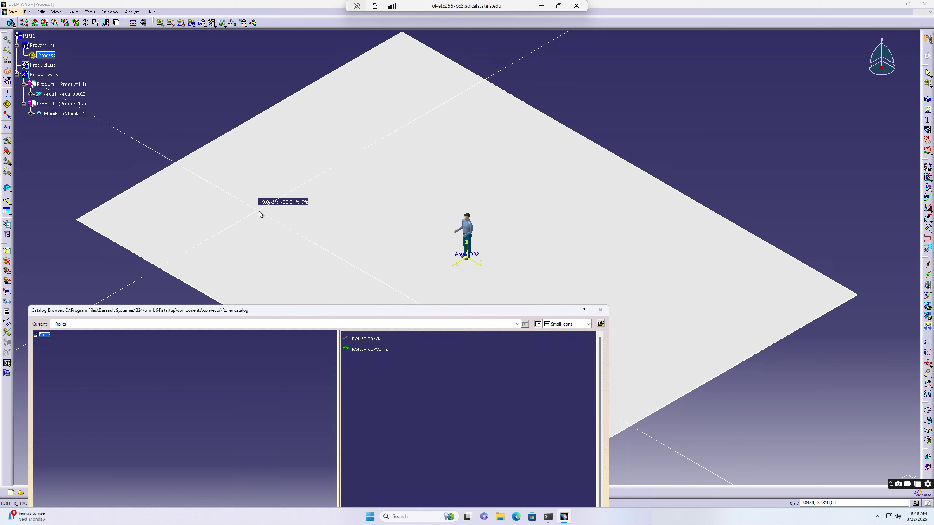
click(265, 215)
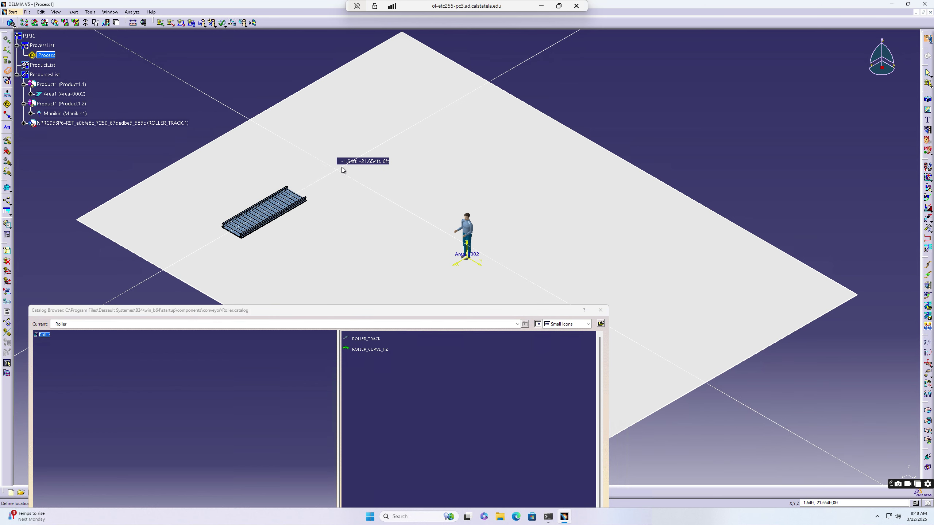
click(356, 163)
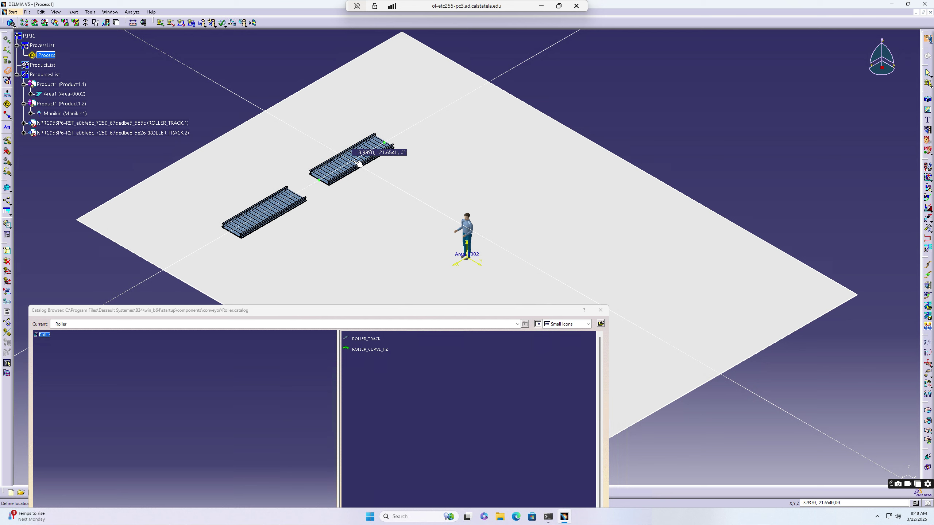
click(367, 339)
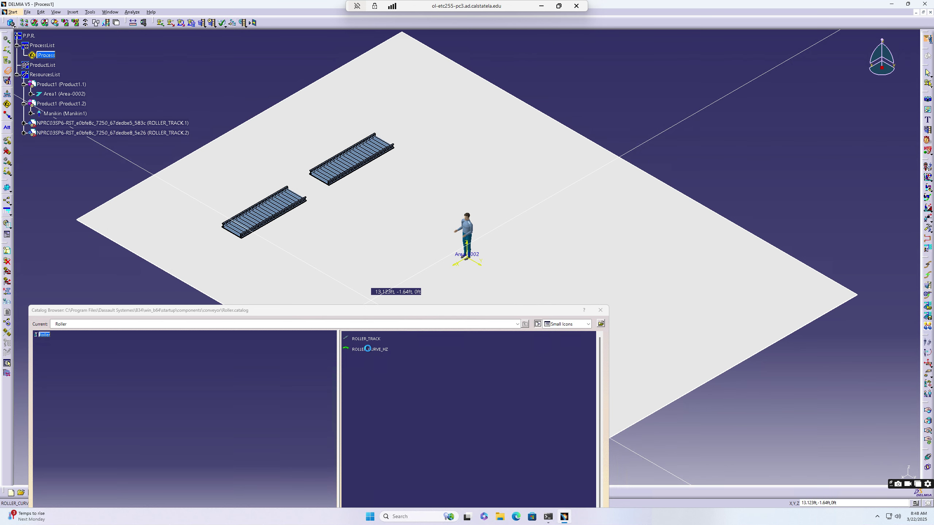
click(442, 119)
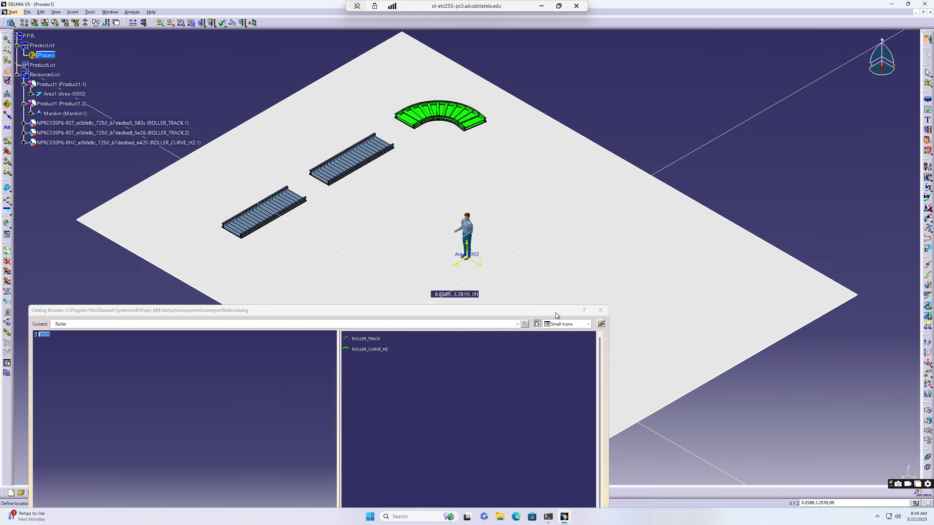
Browse for another catalog, going up from the conveyor folder to startup and into the Robotlib folder.
click(600, 324)
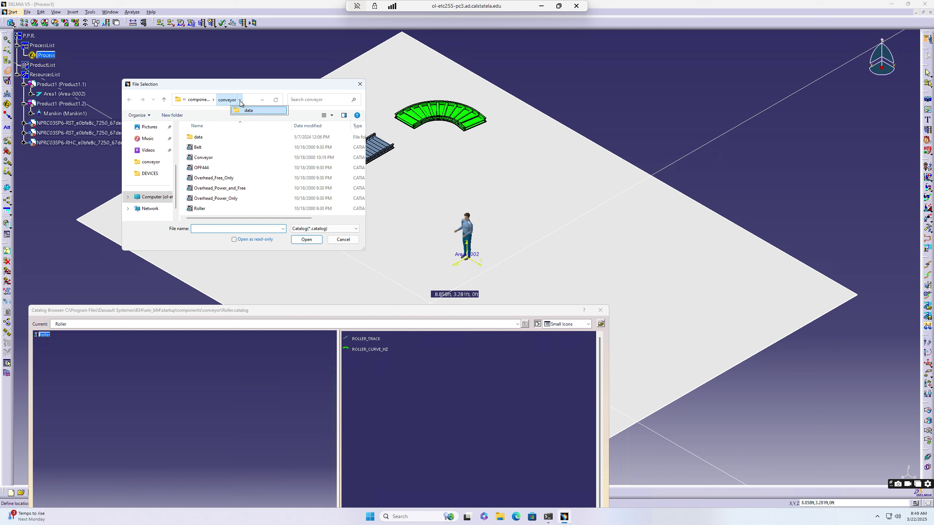
click(213, 102)
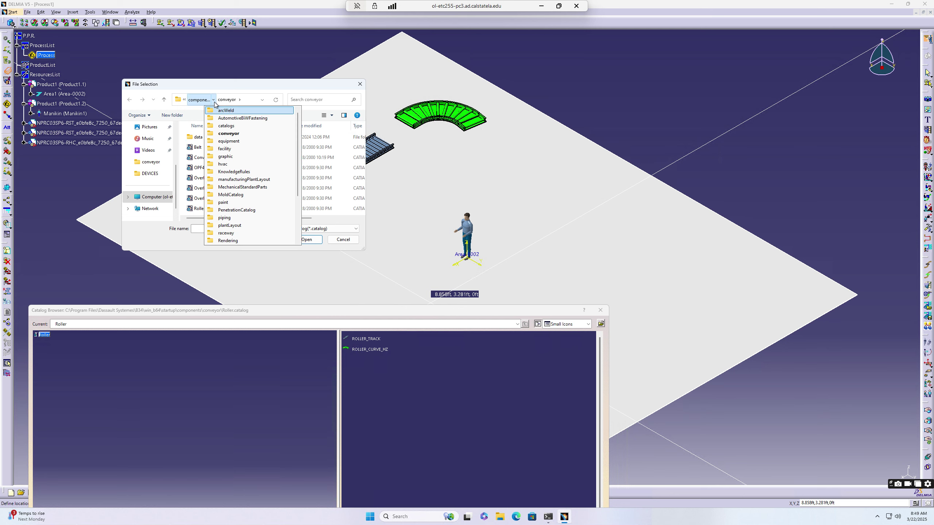
click(214, 102)
click(184, 100)
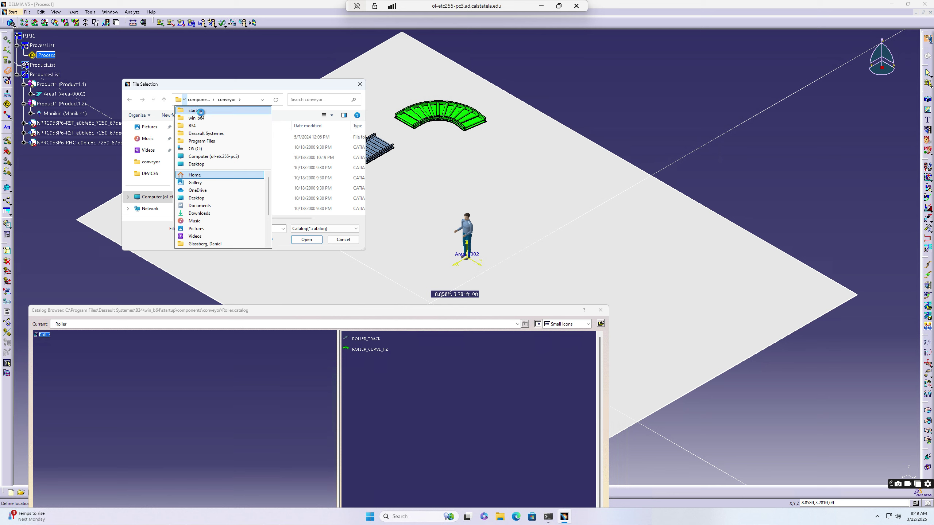
click(196, 111)
click(248, 183)
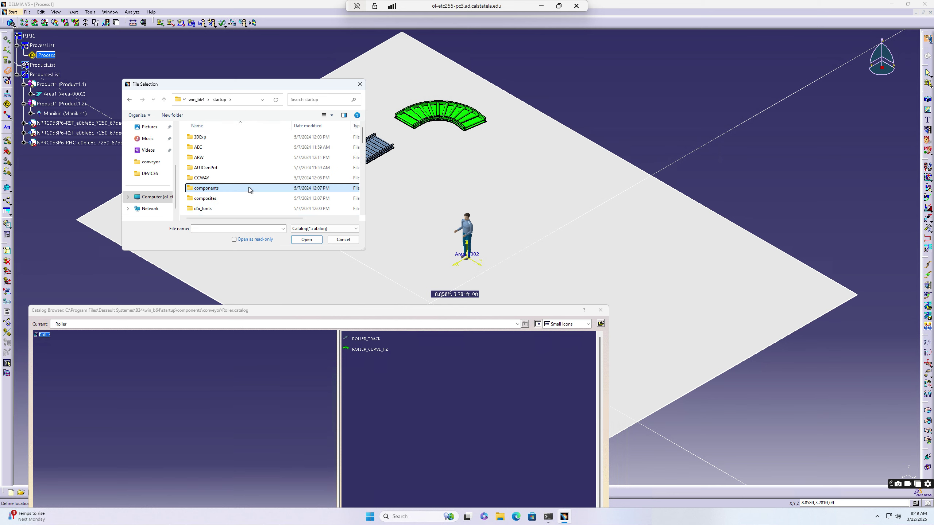
scroll(250, 194, down, 4)
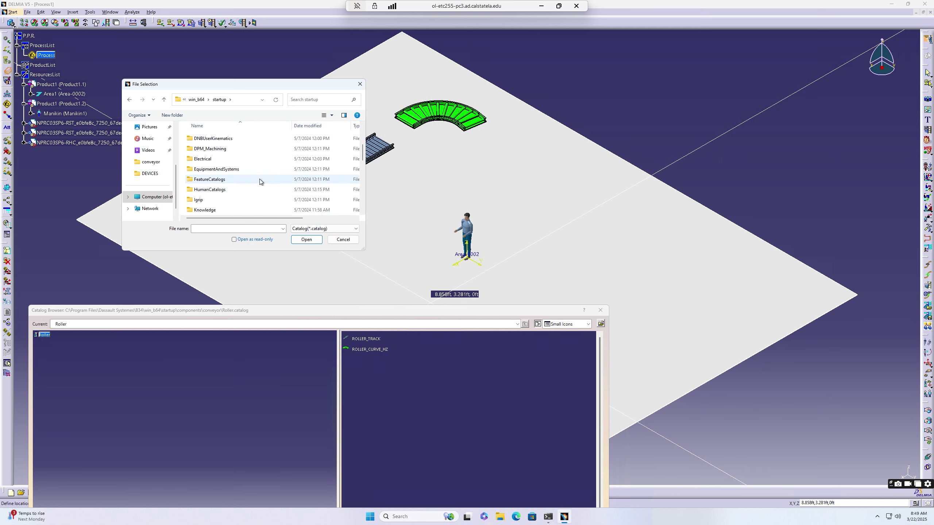
scroll(259, 179, down, 5)
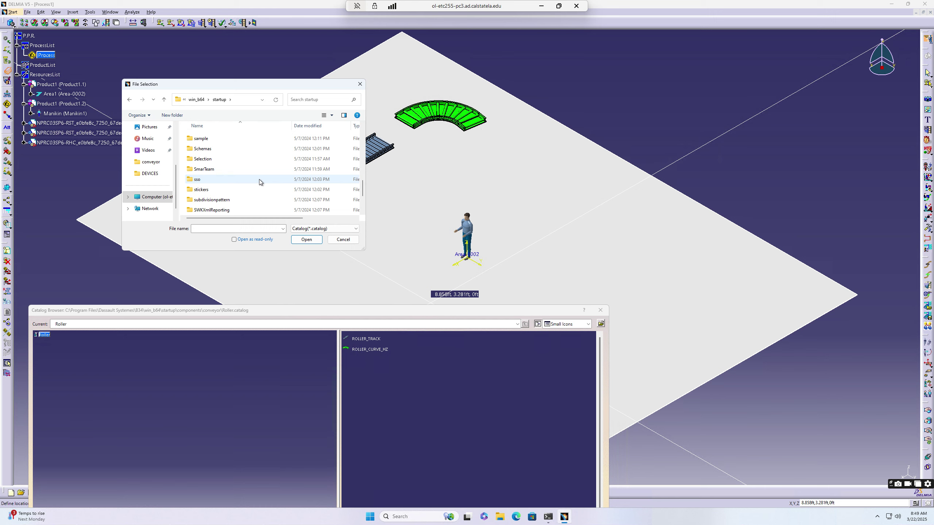
scroll(259, 180, down, 1)
scroll(259, 181, up, 2)
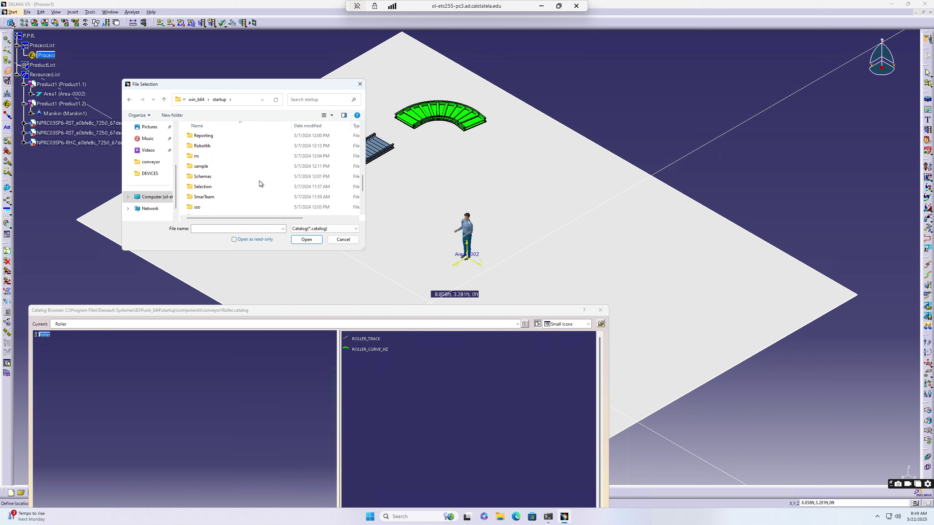
double_click(221, 179)
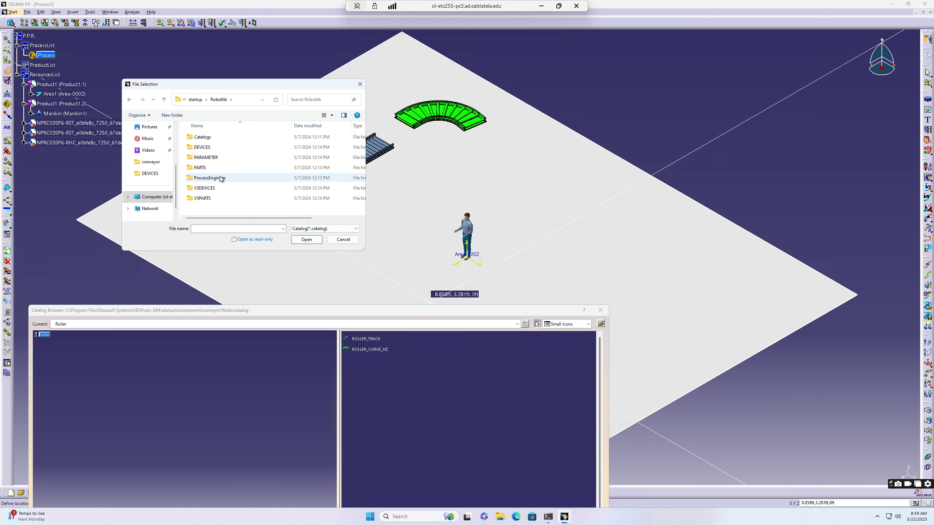
Look through the ABB subfolders of Robotlib's DEVICES folder for a catalog and return to the Robotlib folder.
double_click(211, 148)
double_click(209, 136)
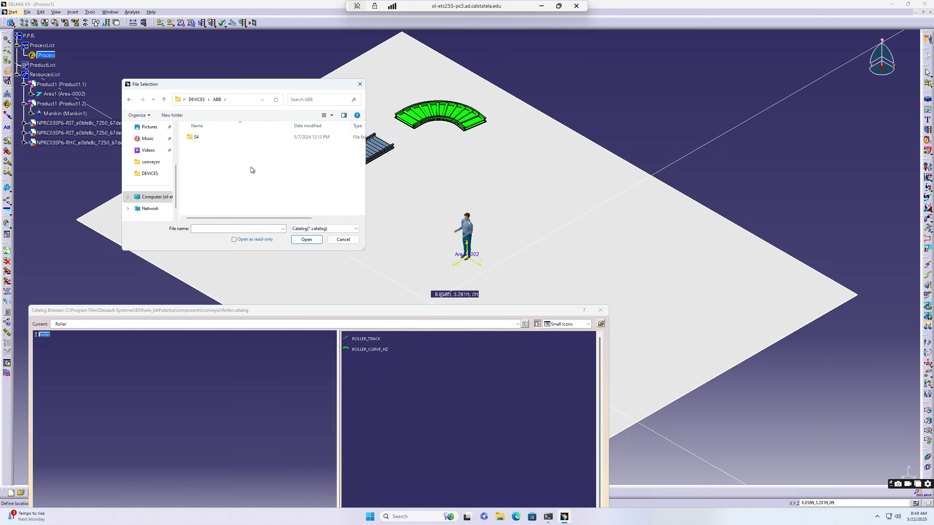
double_click(235, 137)
click(130, 100)
click(130, 99)
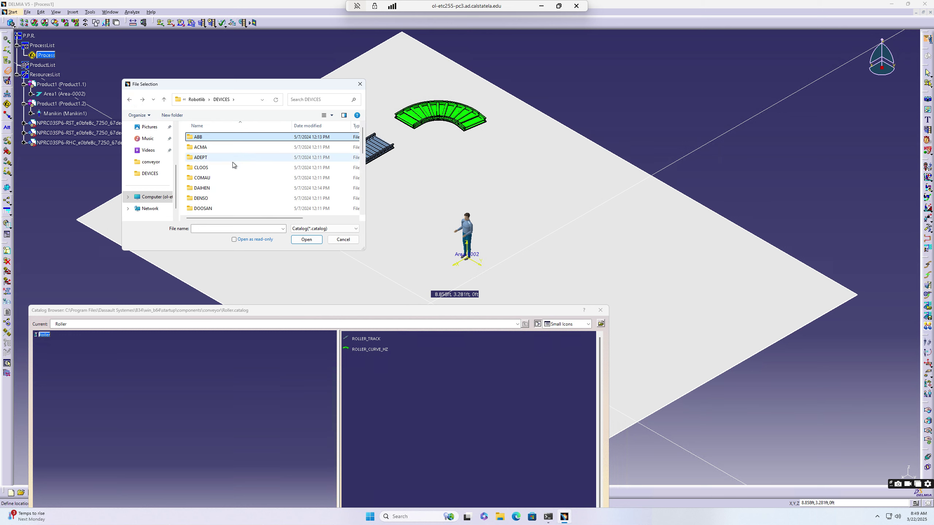
double_click(201, 139)
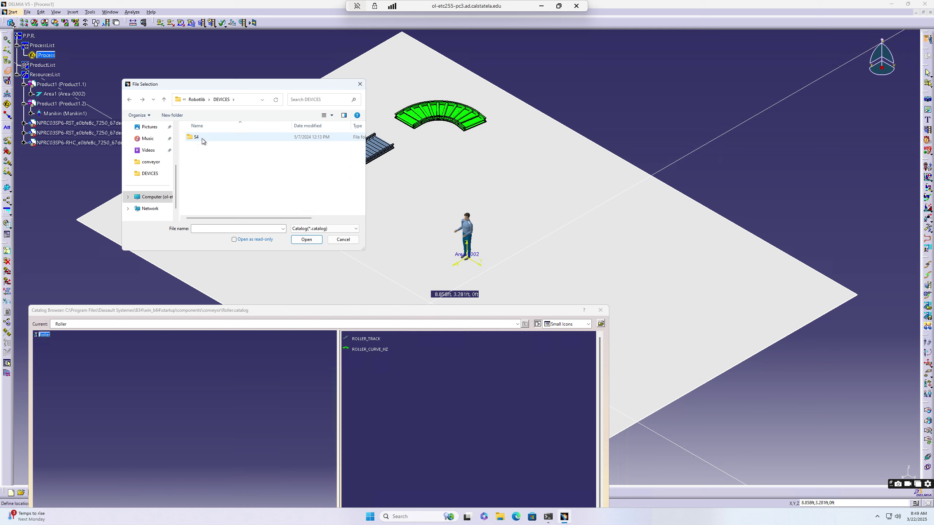
click(129, 99)
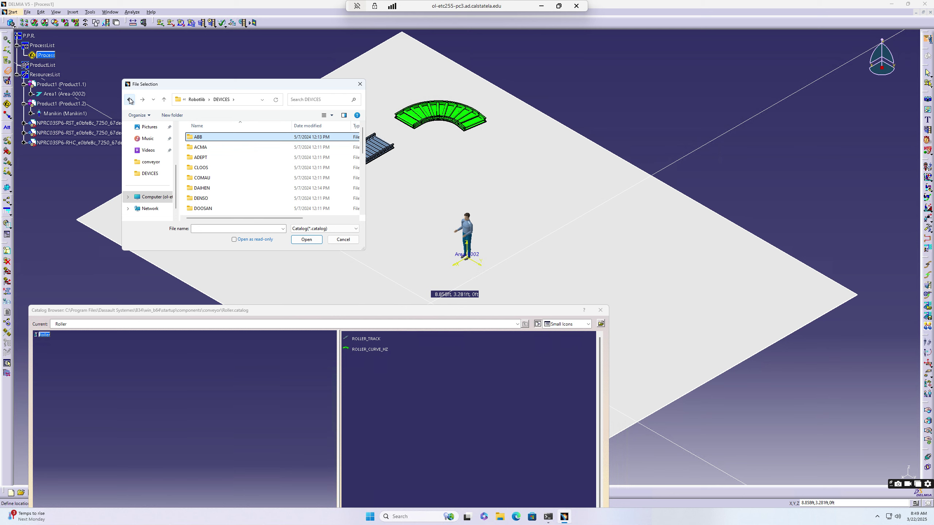
click(129, 99)
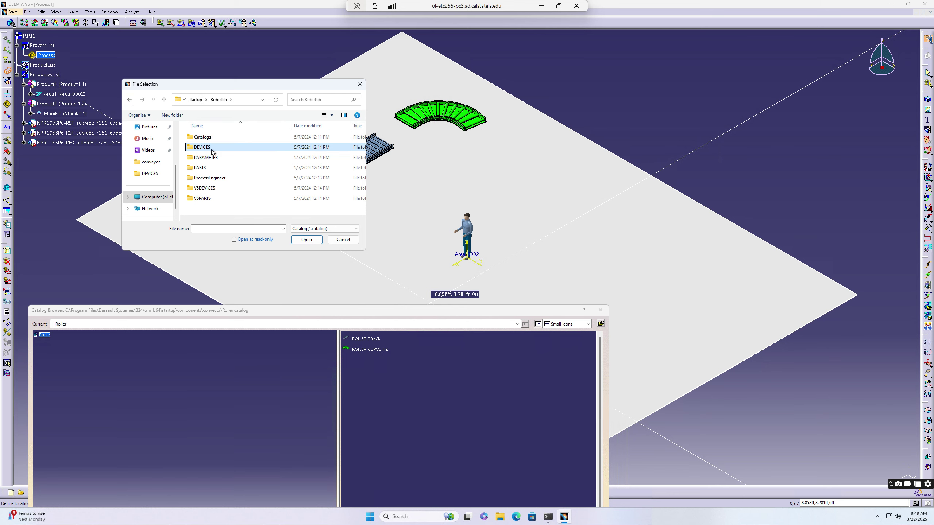
Load the ABB catalog from Robotlib's Catalogs\DEVICES folder into the Catalog Browser.
click(204, 137)
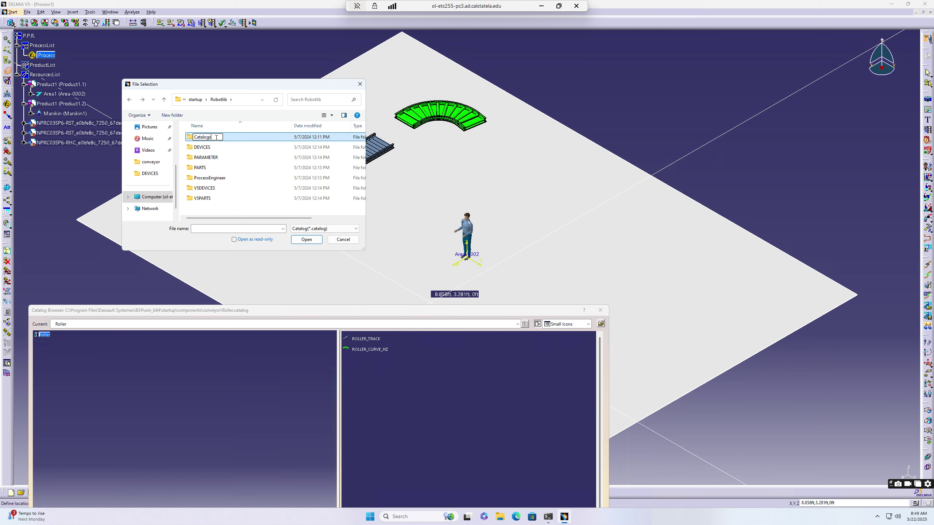
double_click(227, 138)
click(227, 138)
double_click(227, 138)
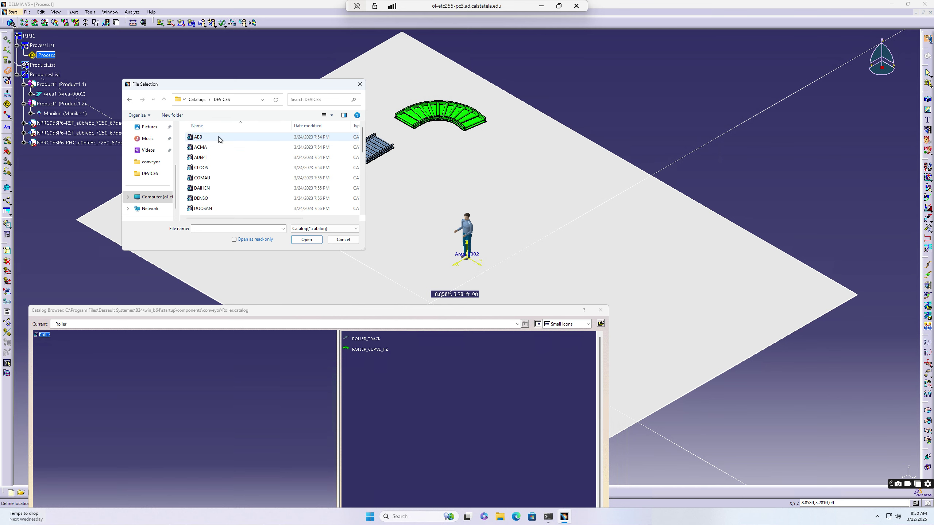
double_click(218, 137)
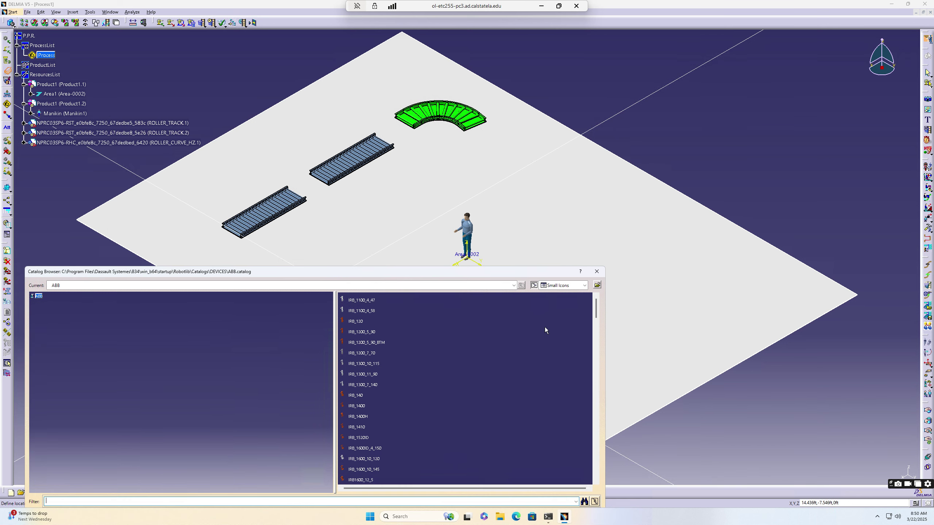
Place an IRB_640 robot from the ABB catalog on the floor beside the first roller track and close the Catalog Browser.
drag(596, 312, 596, 327)
drag(600, 352, 603, 377)
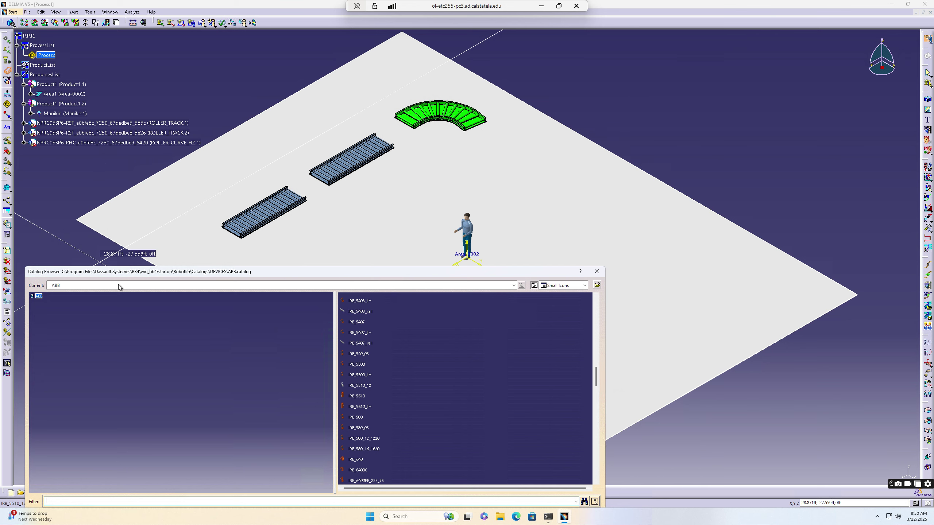
double_click(363, 463)
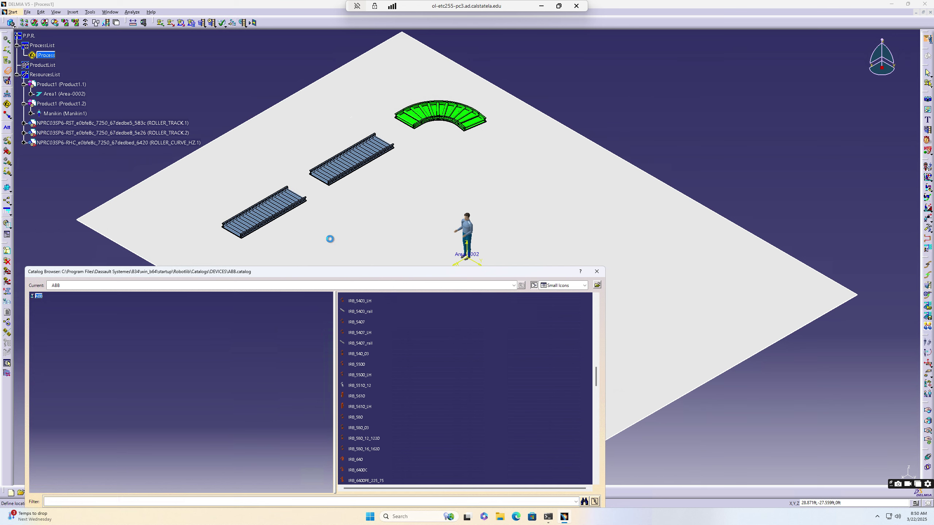
click(227, 205)
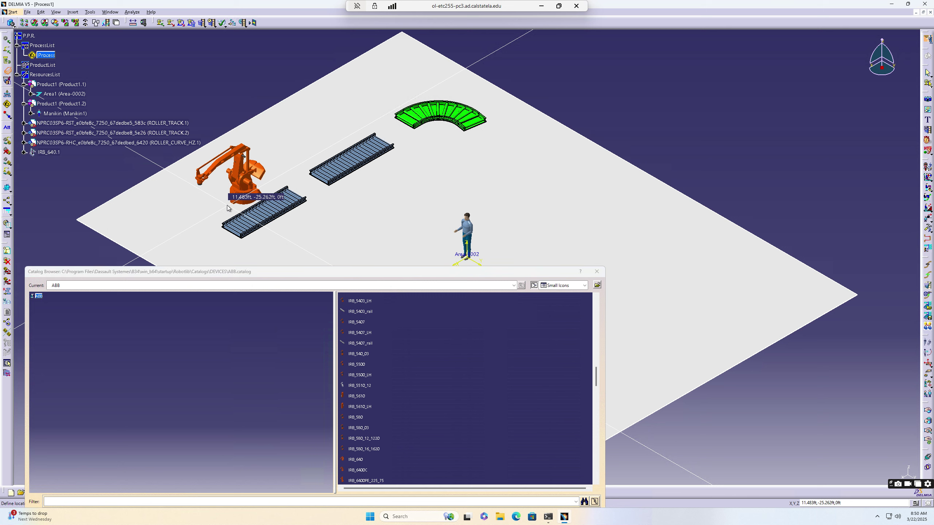
click(597, 270)
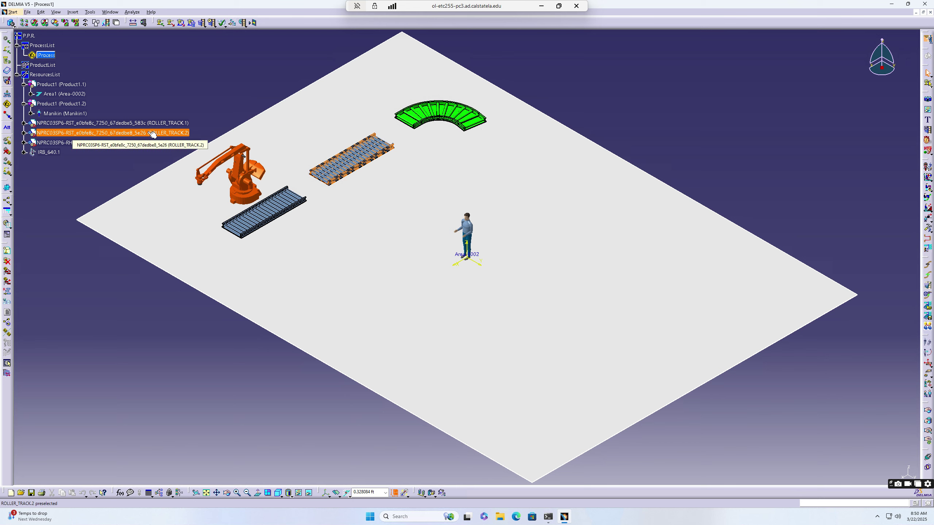
Move the second roller track against the first one and the curved roller section onto its far end using the compass, then reset the compass.
click(164, 134)
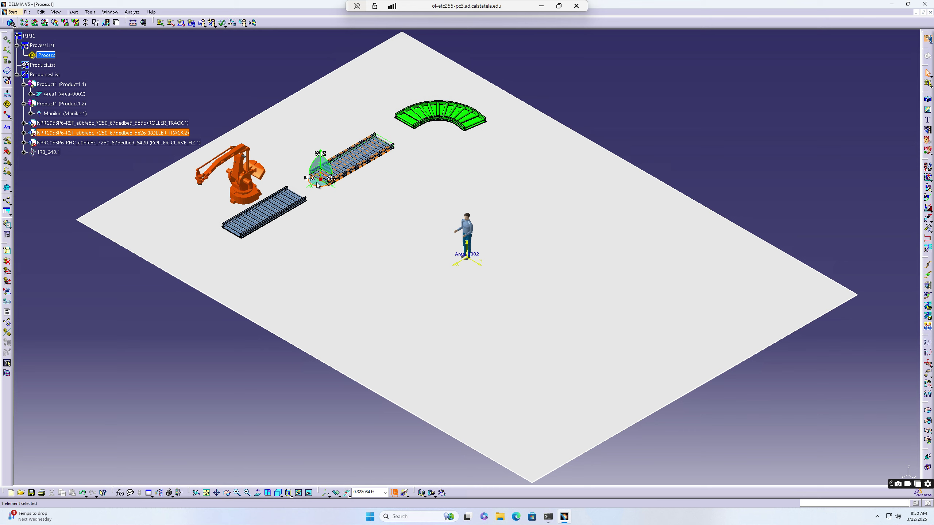
drag(317, 184, 296, 198)
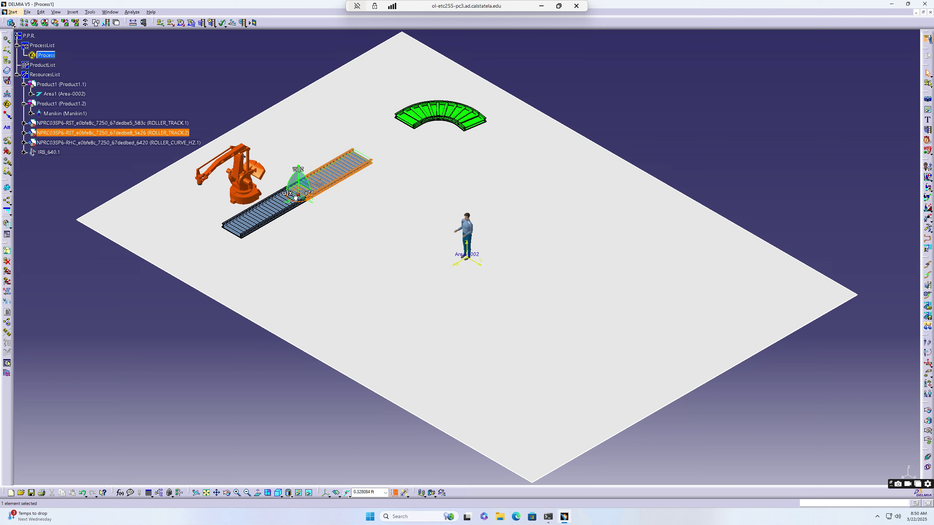
click(158, 143)
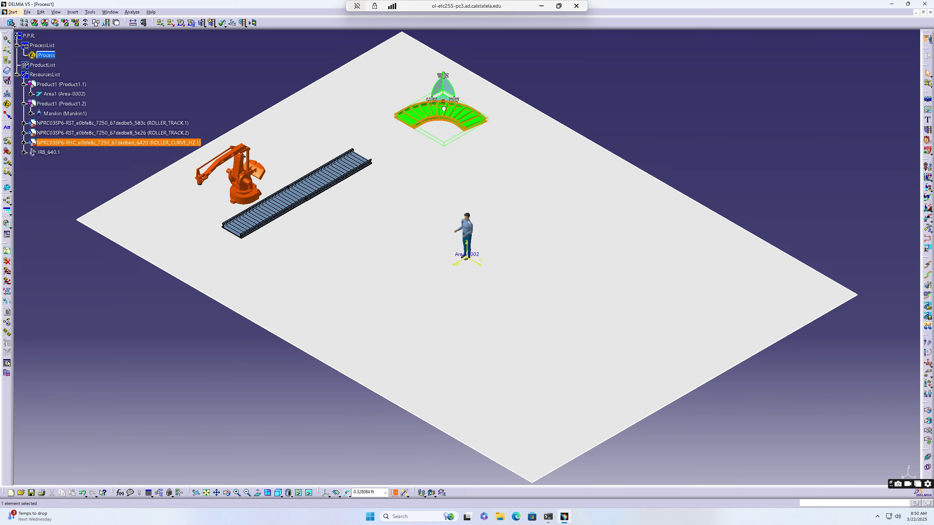
drag(444, 109, 449, 132)
drag(438, 100, 407, 143)
click(461, 135)
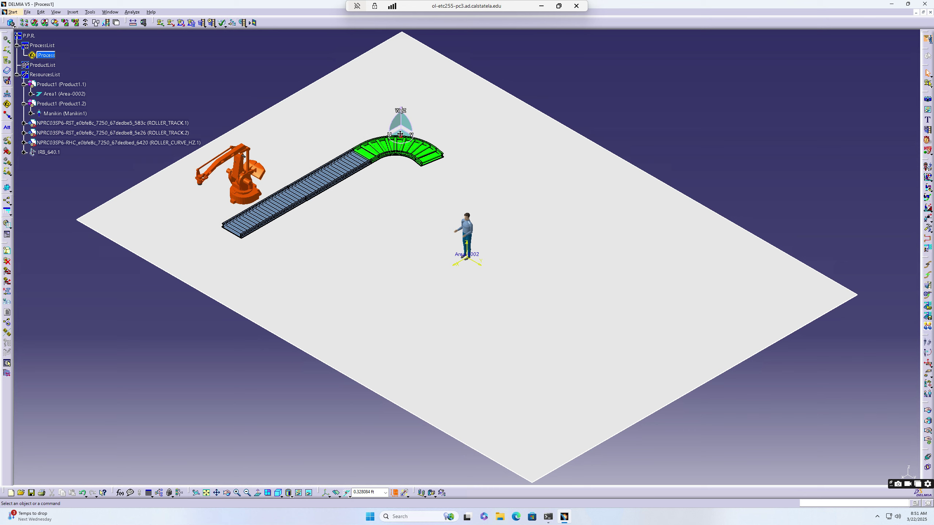
drag(401, 136, 793, 119)
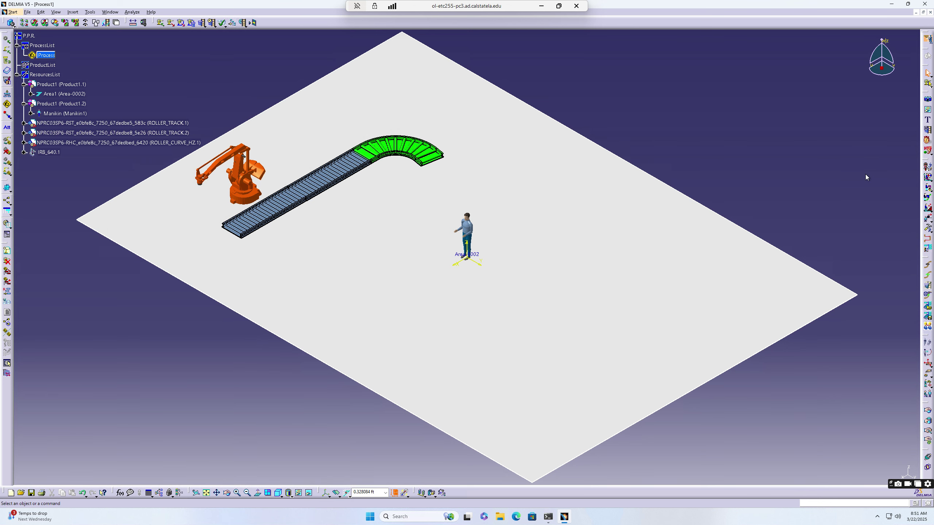
Start a forward walk activity for Manikin1 and select the floor area Area-0002 as its walking plane.
click(928, 178)
click(31, 114)
click(57, 115)
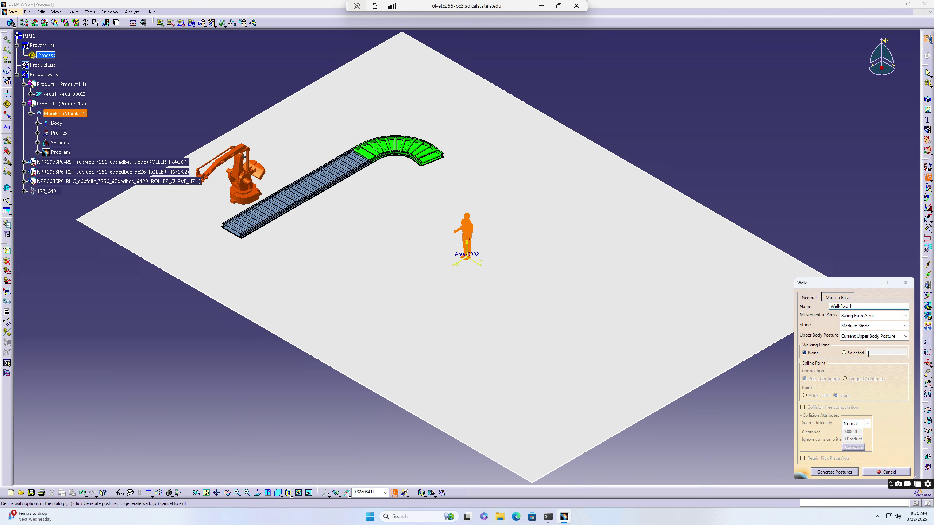
click(844, 353)
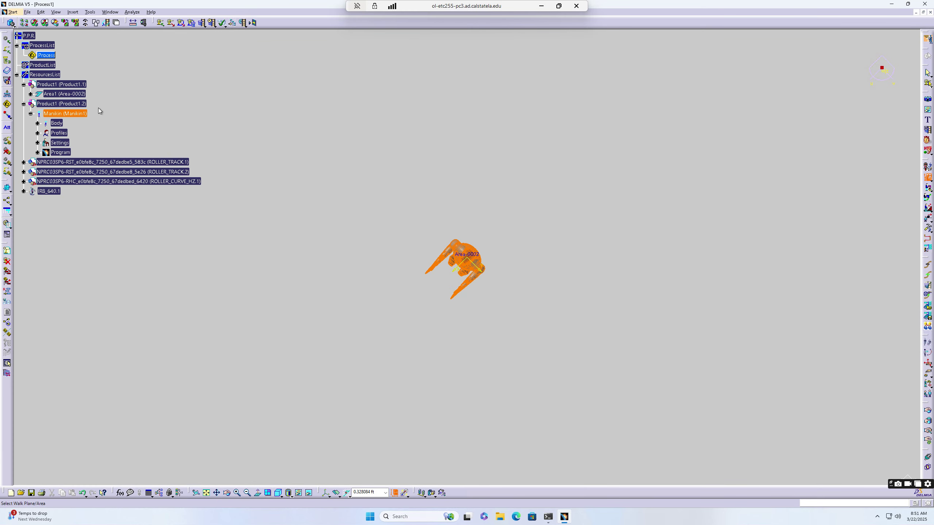
click(72, 95)
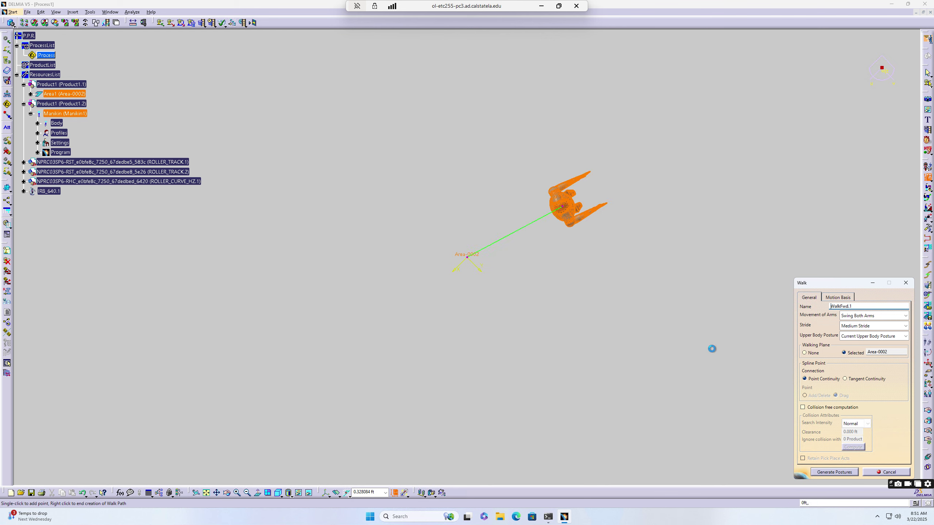
Trace a nine-point walk path from the worker around the roller conveyor and robot, ending back near the start, and generate the walk postures.
click(248, 493)
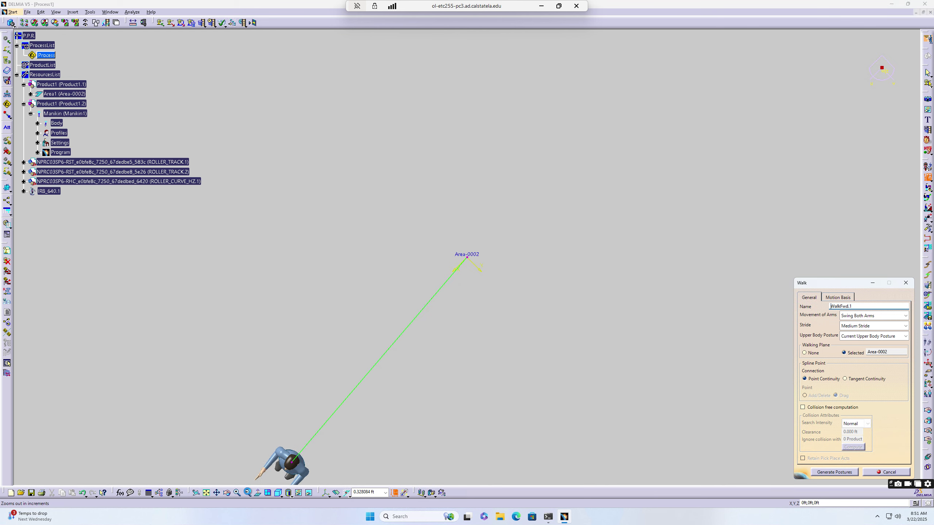
click(248, 493)
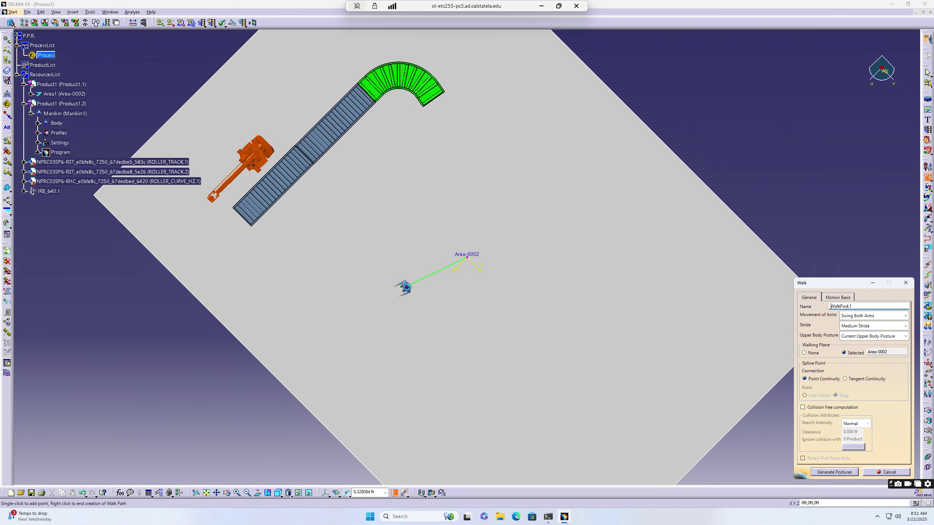
click(395, 322)
click(295, 249)
click(367, 164)
click(494, 83)
click(425, 39)
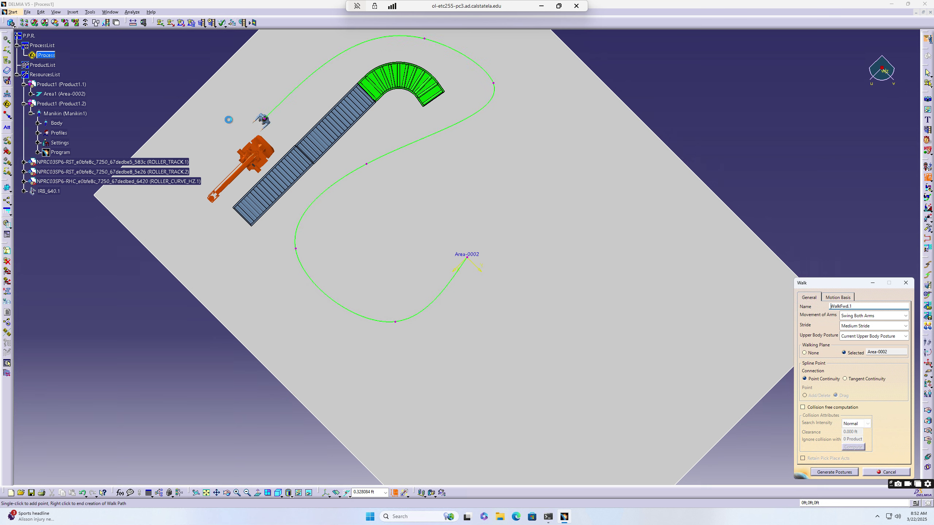
click(265, 119)
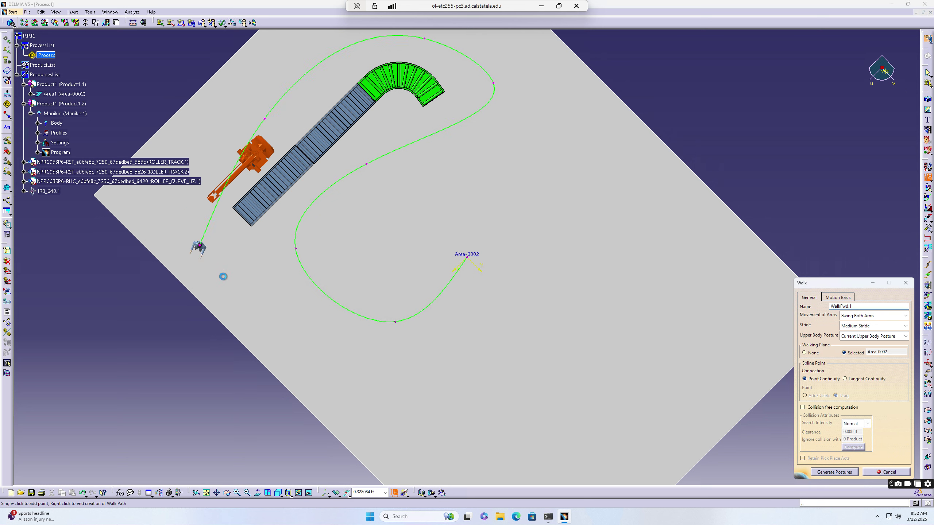
click(173, 194)
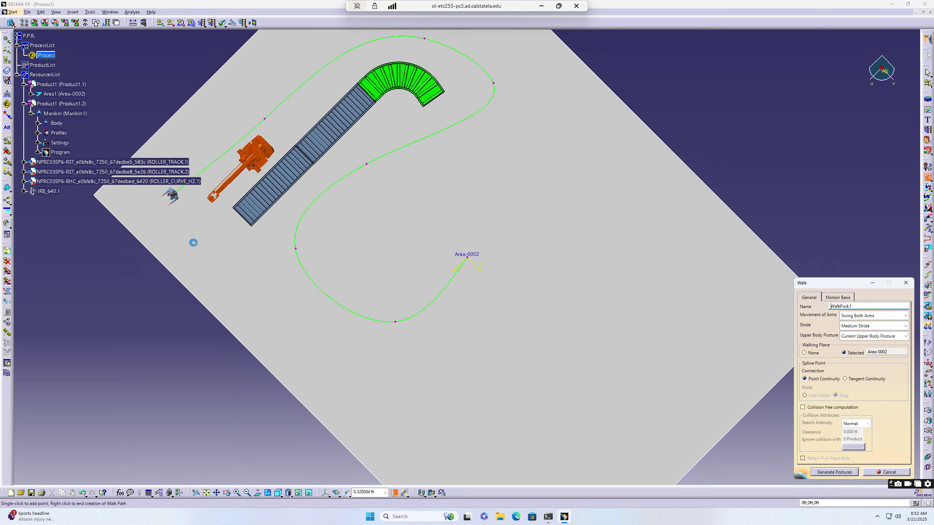
click(188, 239)
click(291, 309)
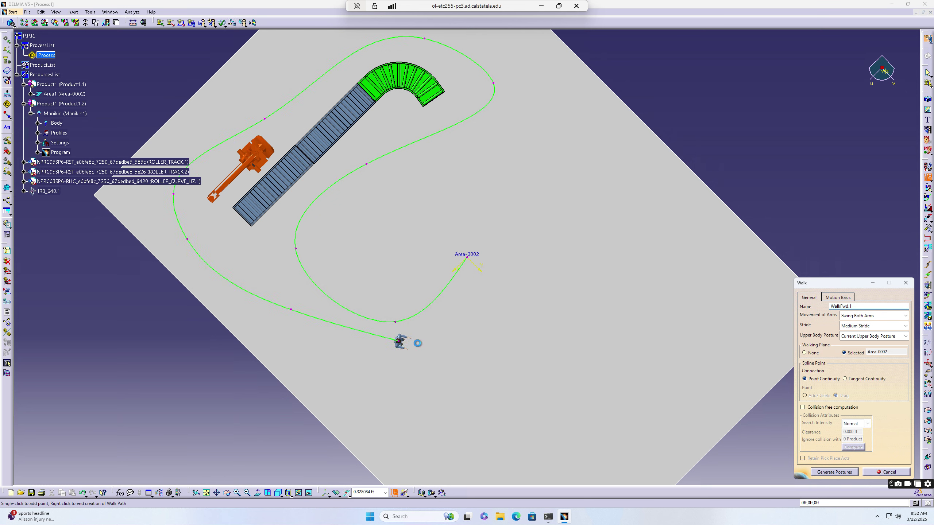
click(427, 345)
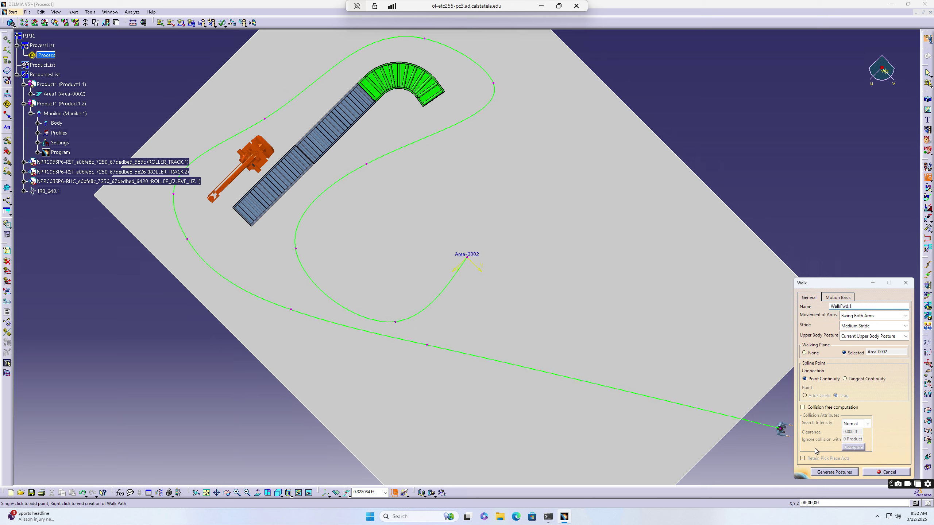
right_click(452, 352)
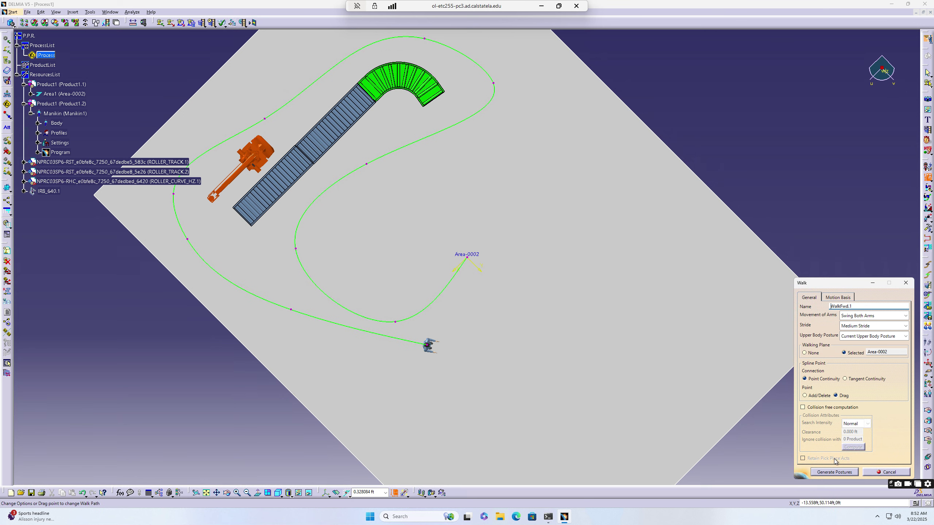
click(835, 473)
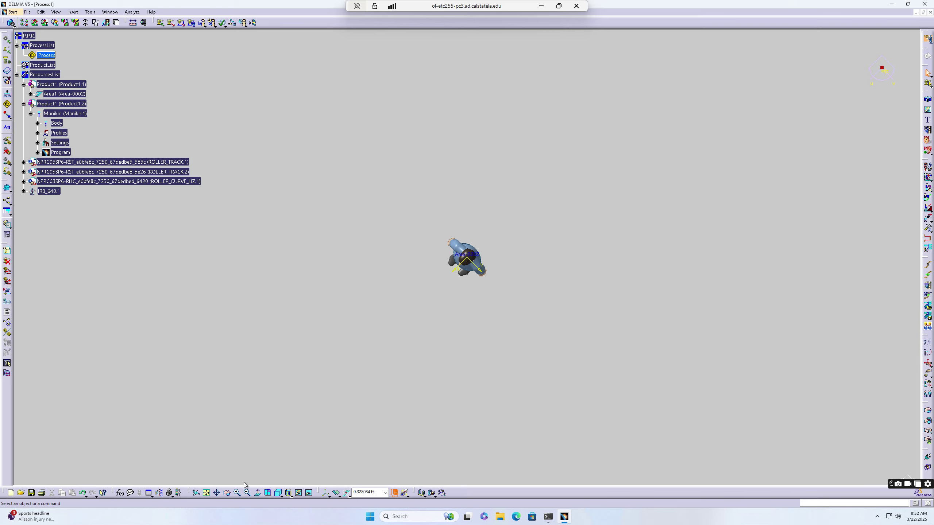
Expand the worker's program in the tree down to the activities of HumanTask.1.
click(278, 493)
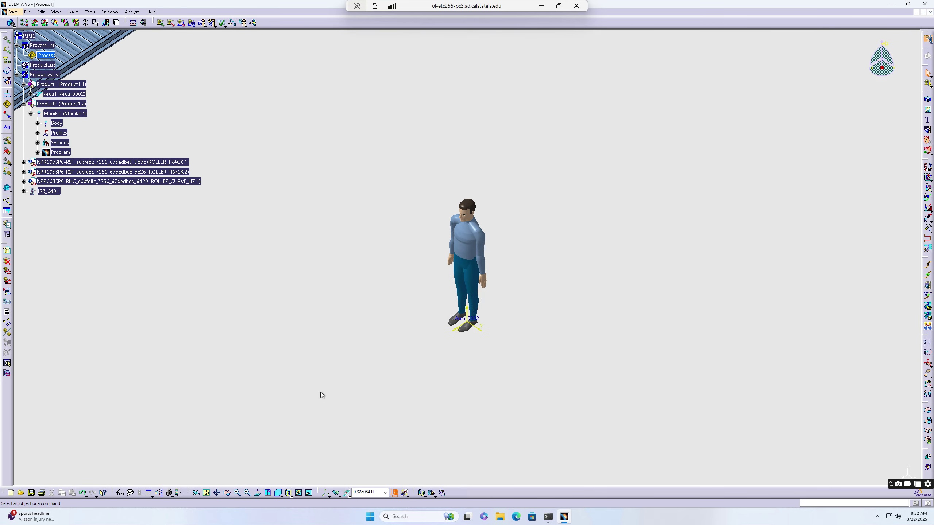
click(247, 492)
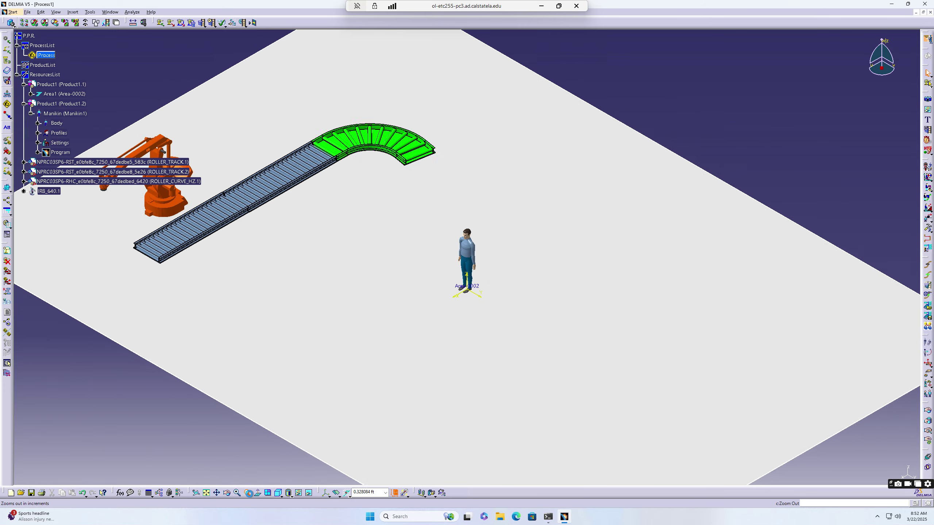
click(205, 25)
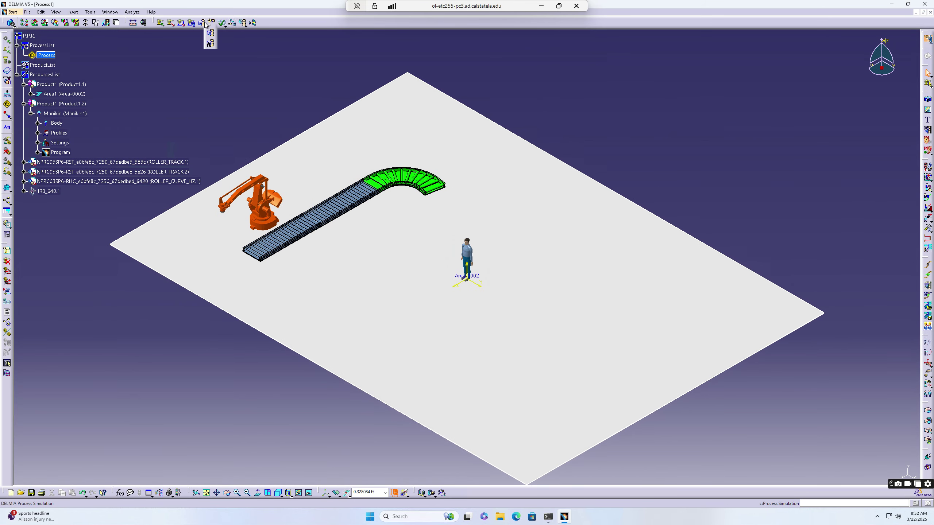
click(212, 35)
click(507, 232)
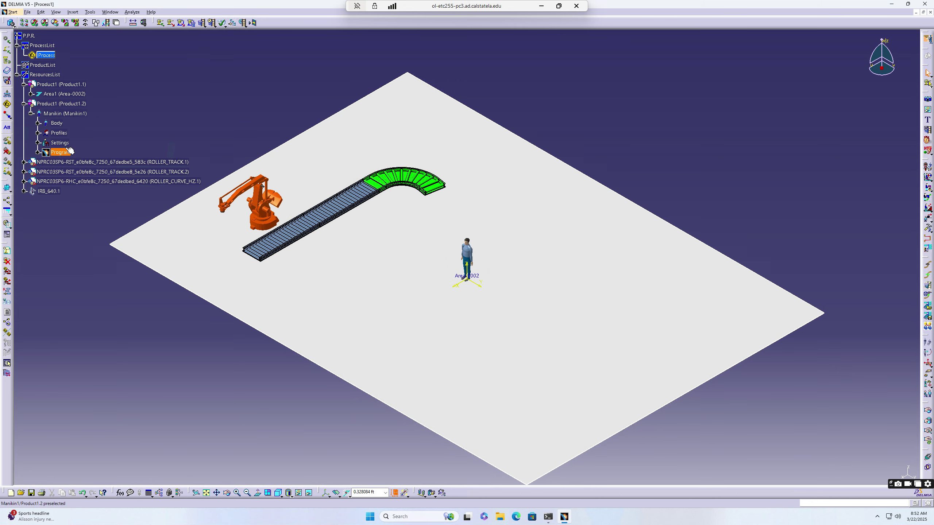
click(38, 152)
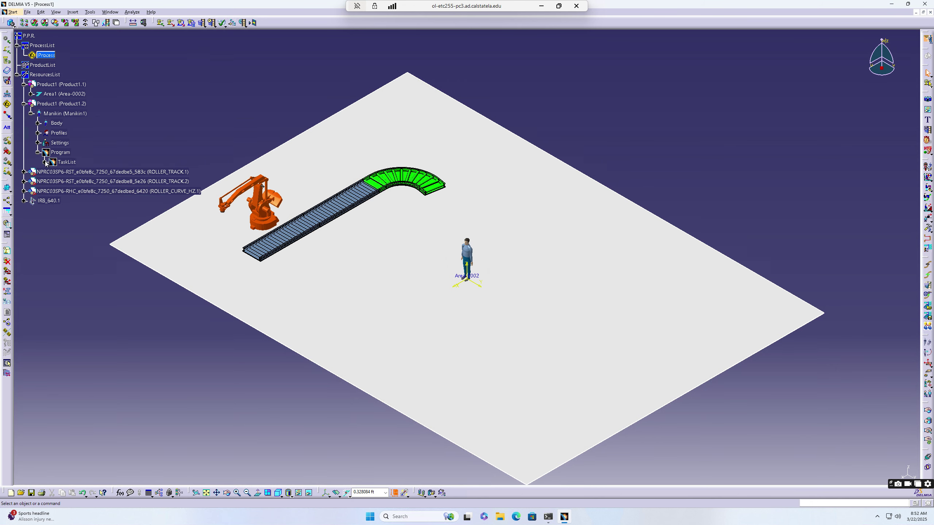
click(45, 162)
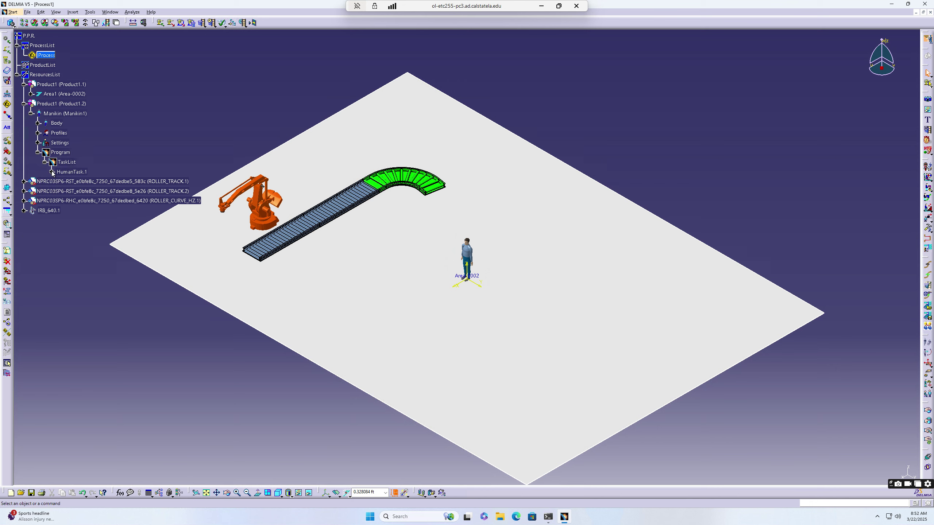
click(52, 171)
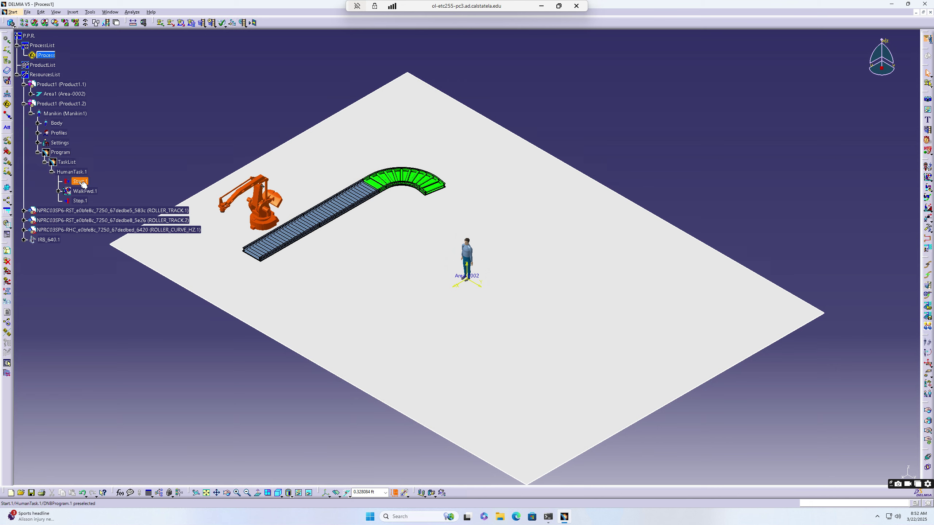
Play the process simulation of the worker's walk and close the simulation player.
click(204, 26)
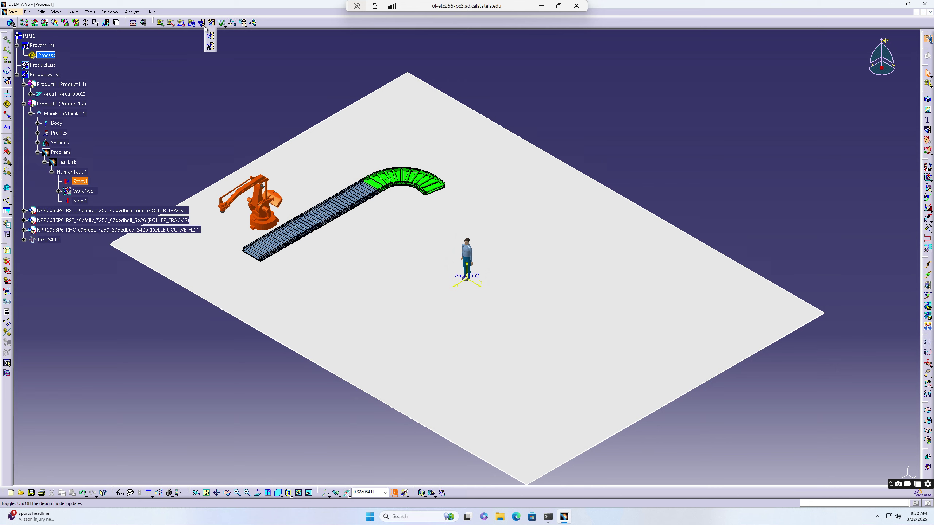
click(211, 35)
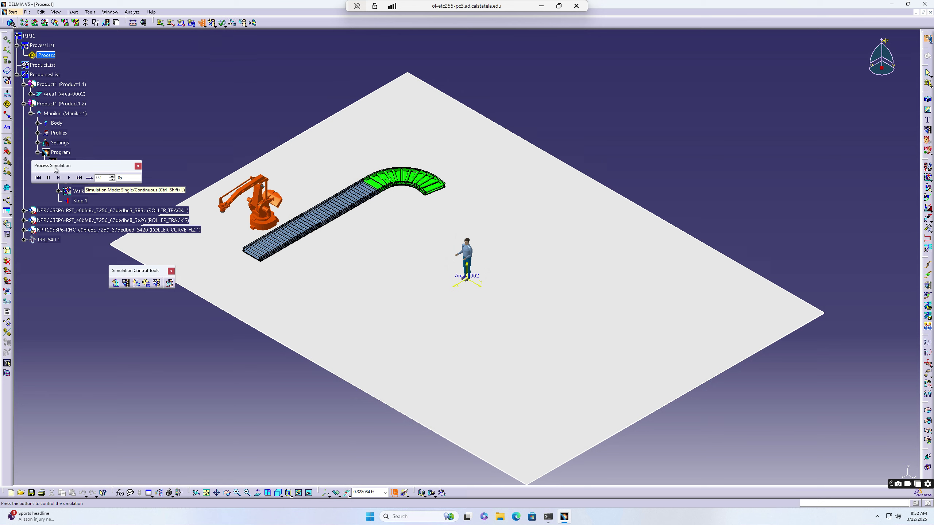
click(69, 177)
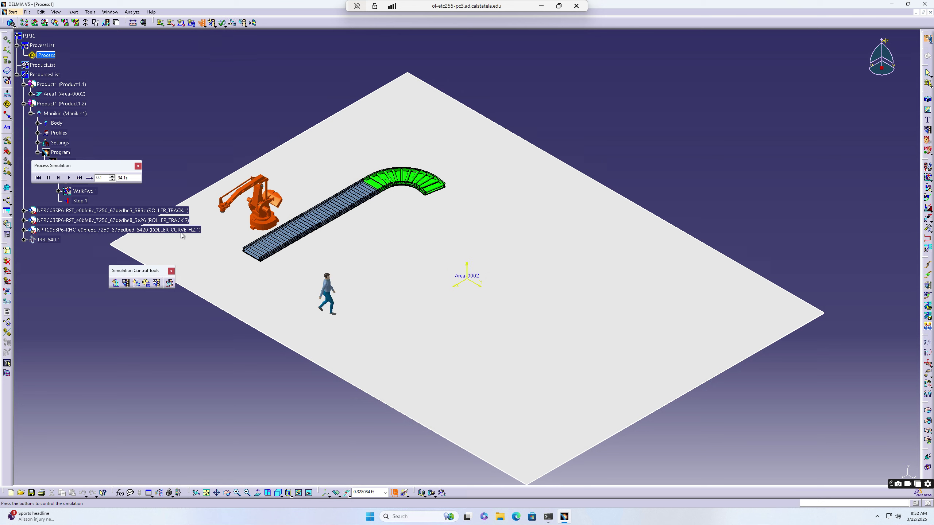
click(138, 166)
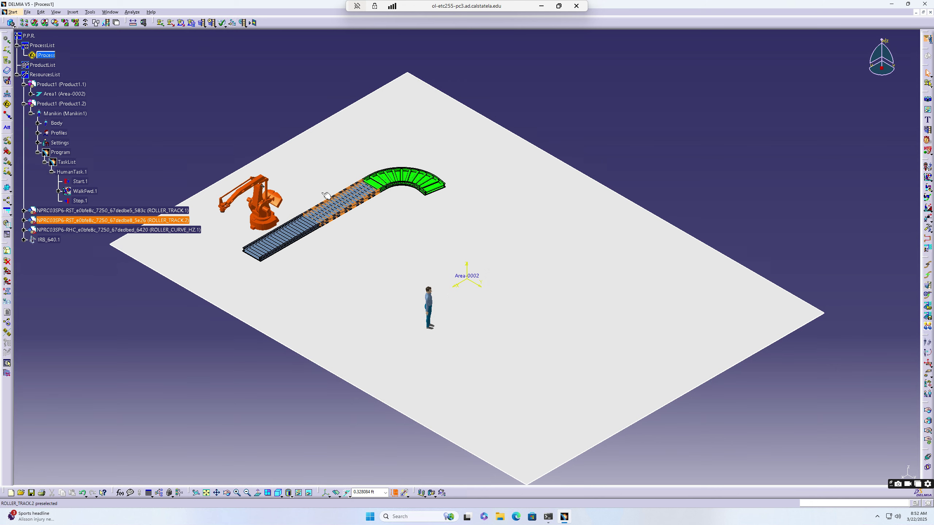